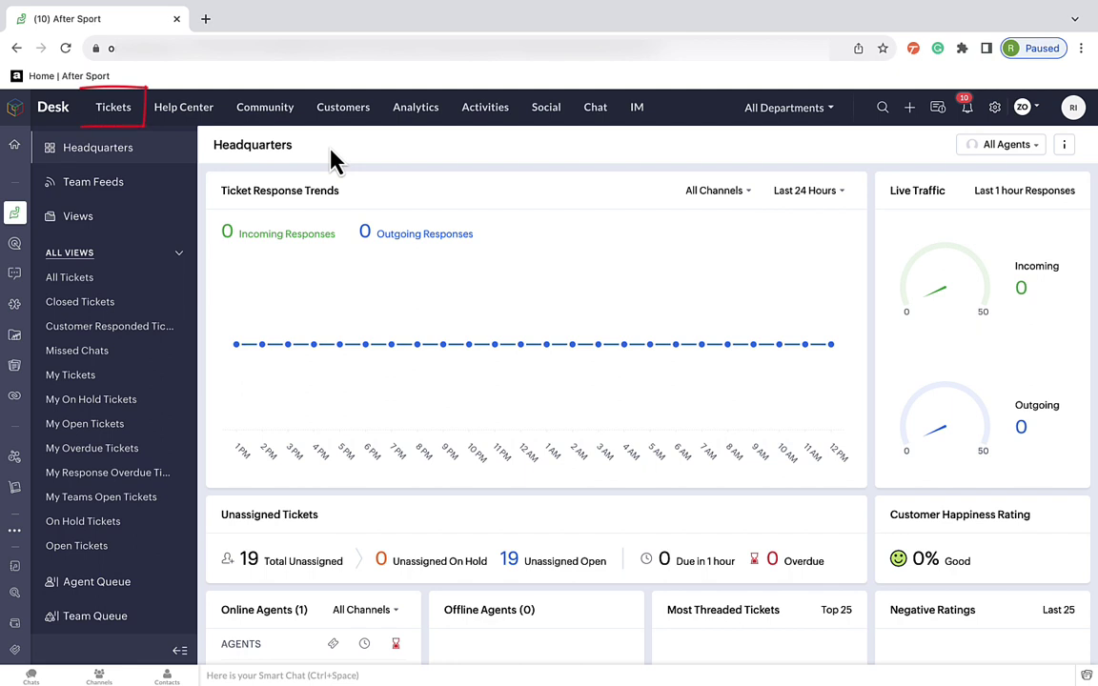
- Open the list of all tickets and review the customers' requests through to the end of the list
click(124, 119)
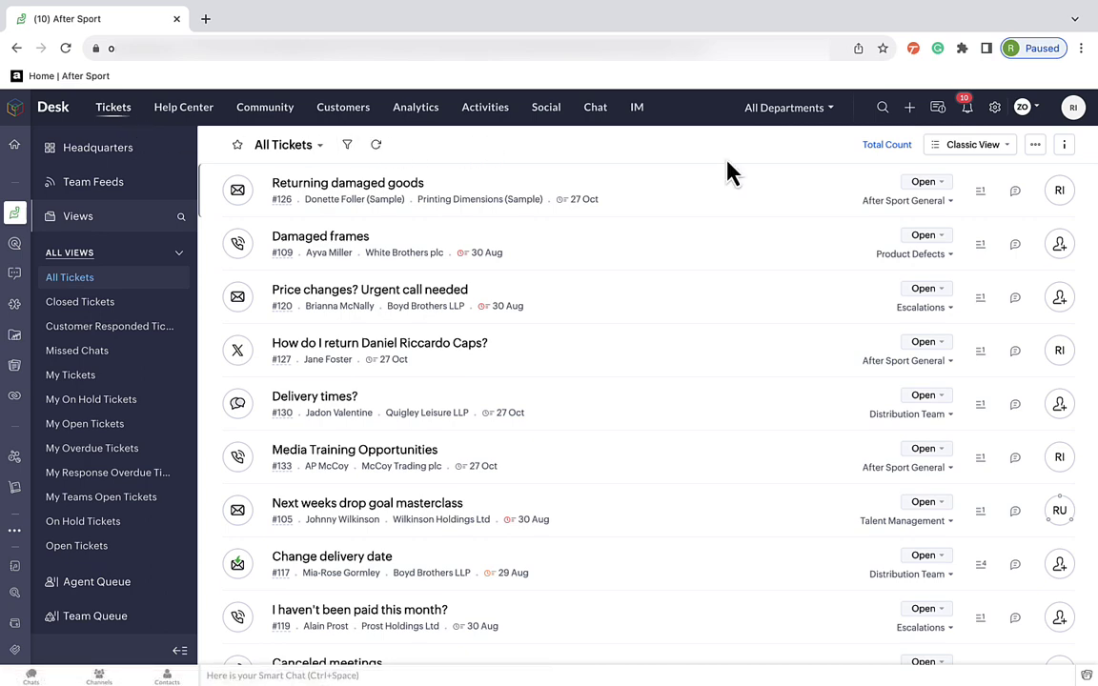
mouse_move(741, 186)
scroll(742, 186, down, 3)
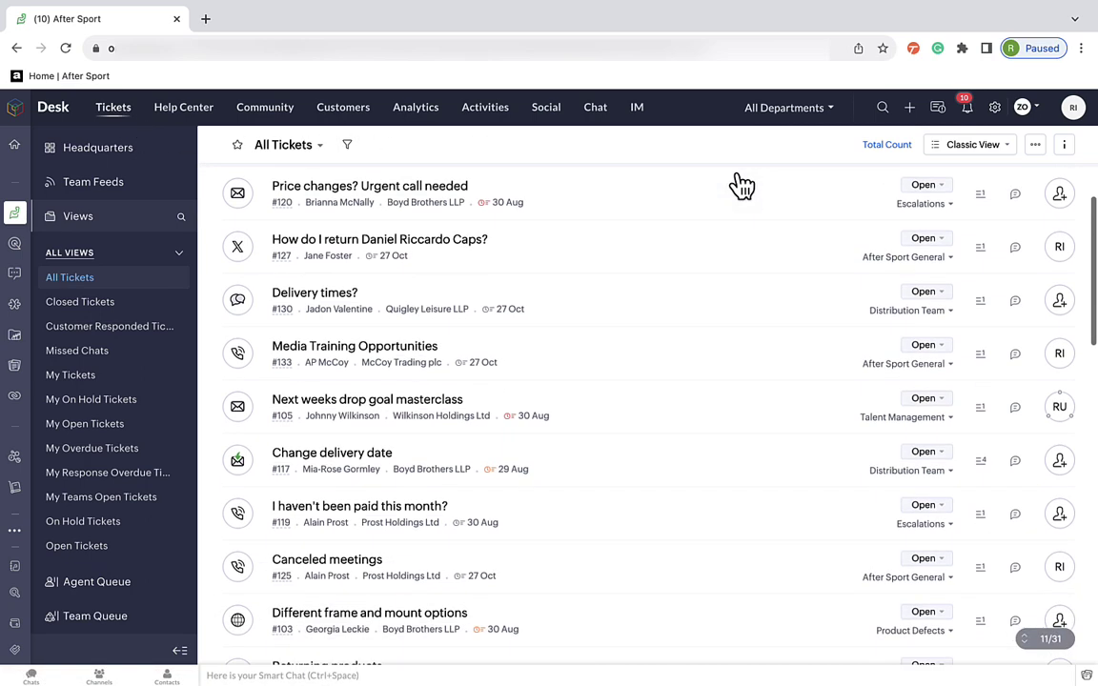
scroll(763, 319, down, 5)
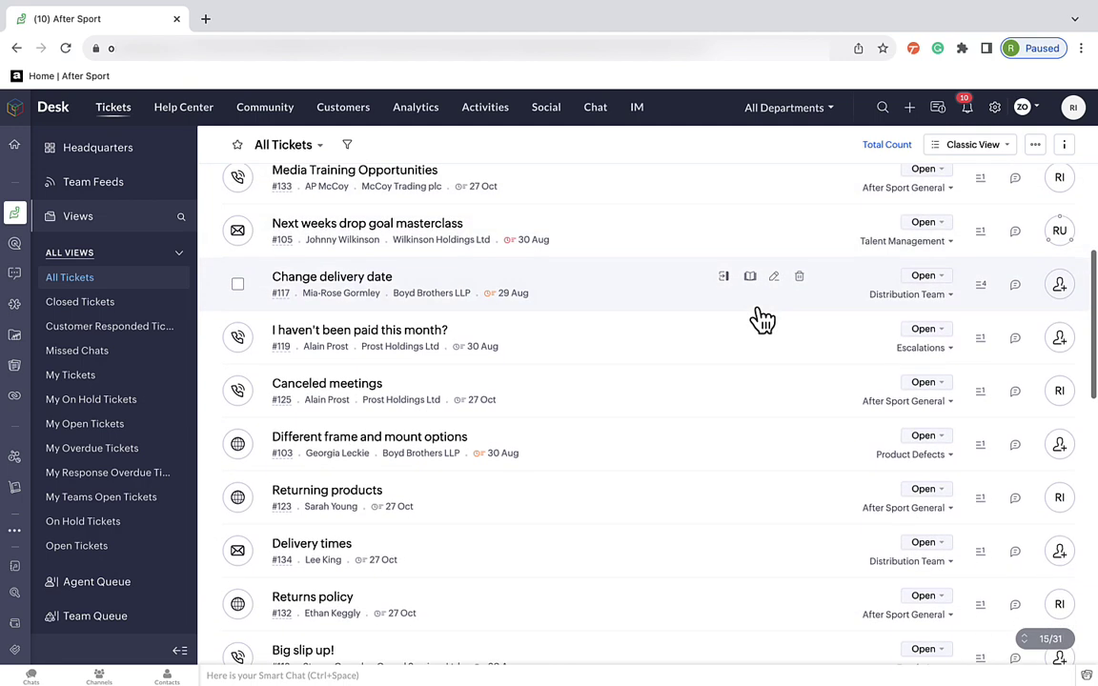
scroll(763, 319, down, 4)
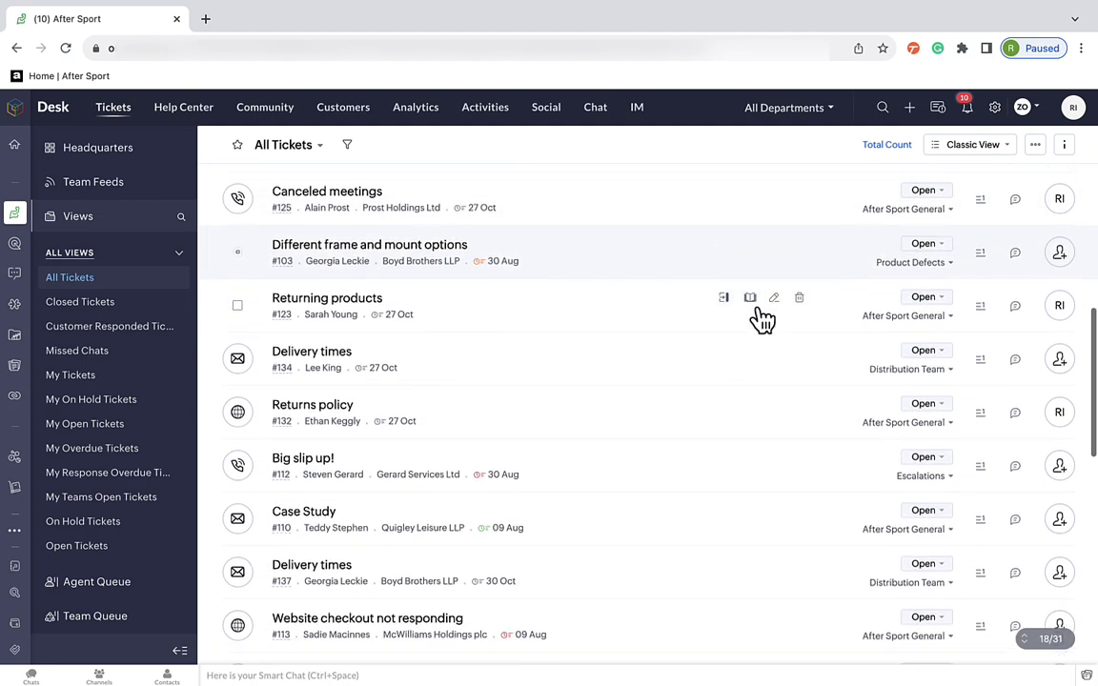
scroll(763, 320, down, 3)
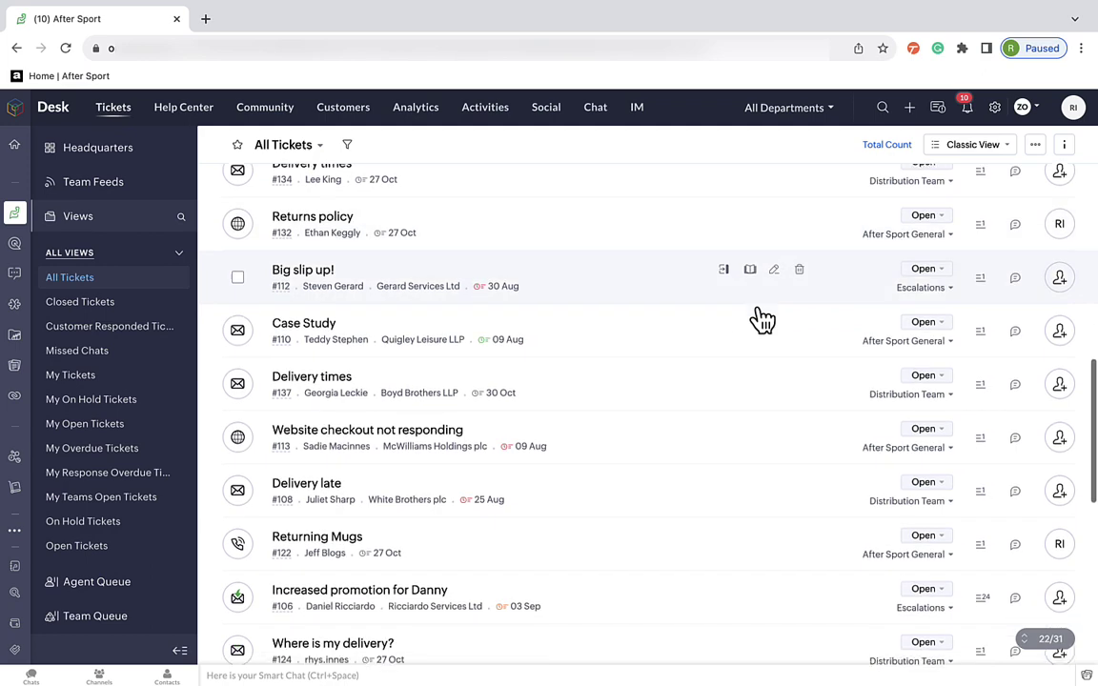
scroll(762, 320, down, 4)
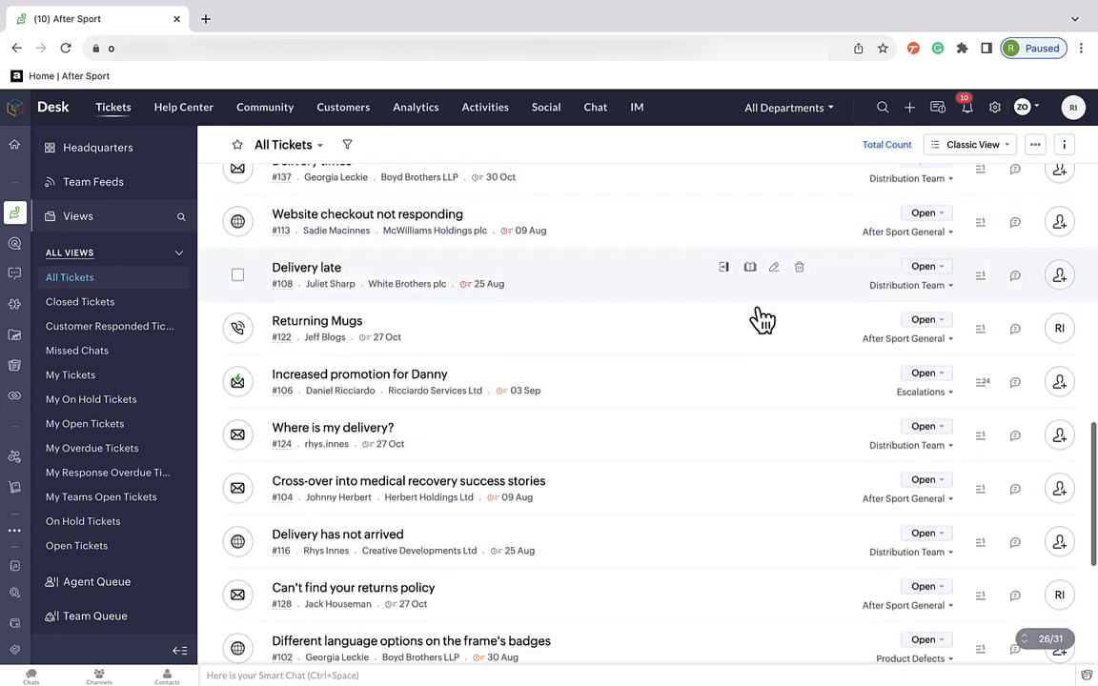
scroll(763, 320, down, 4)
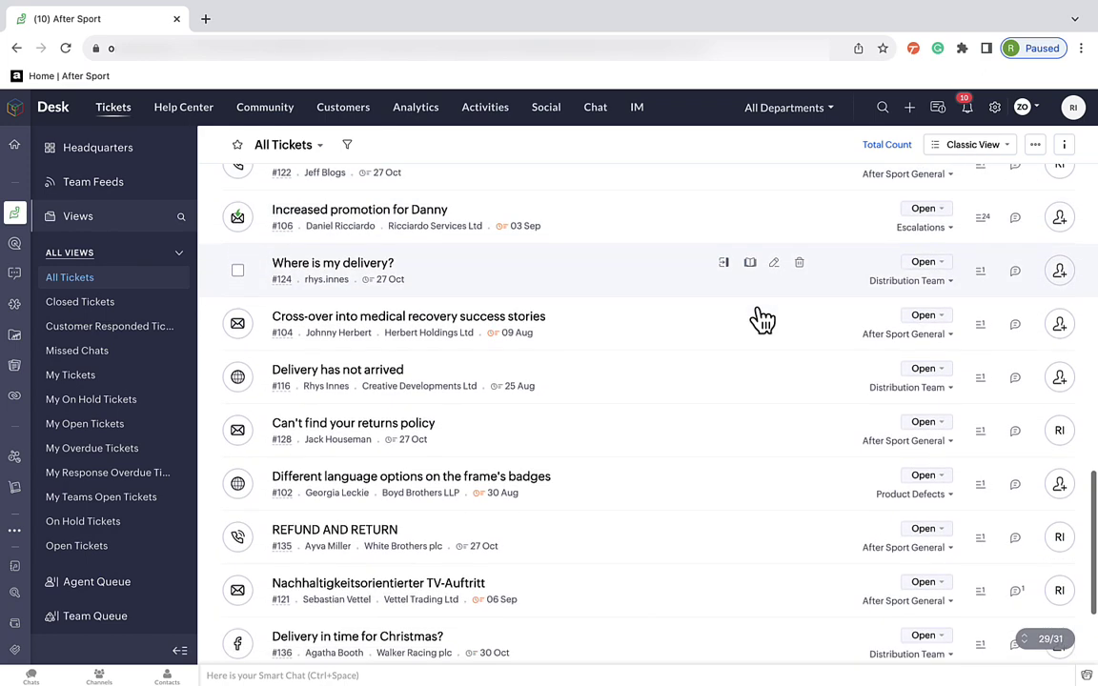
scroll(763, 319, down, 1)
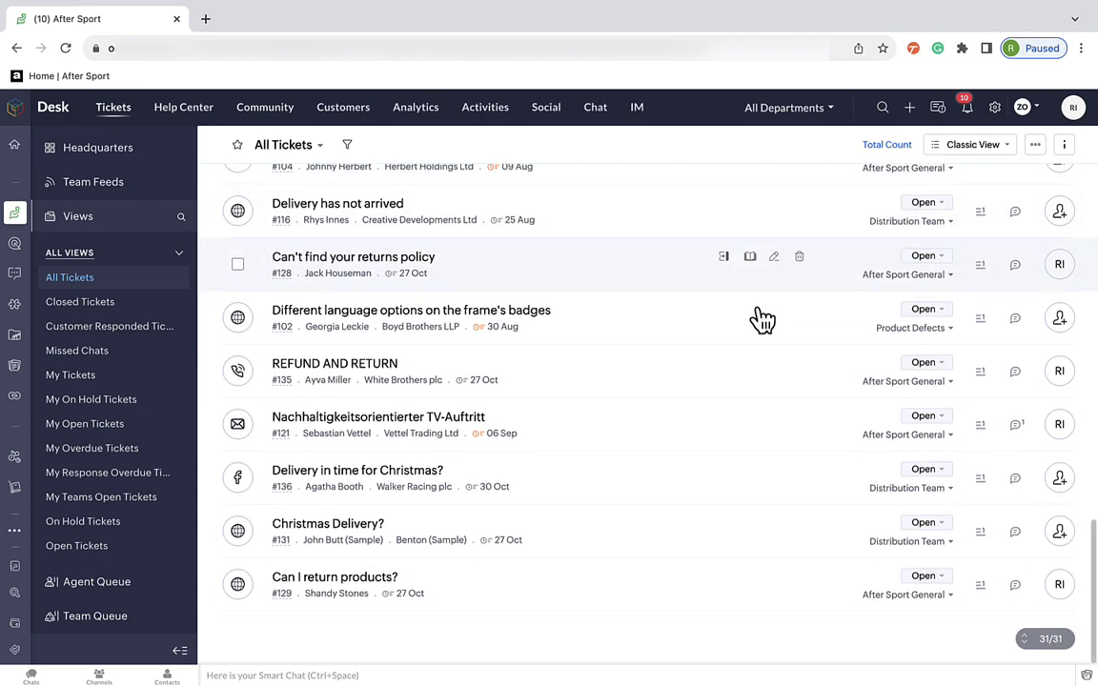
scroll(763, 320, up, 7)
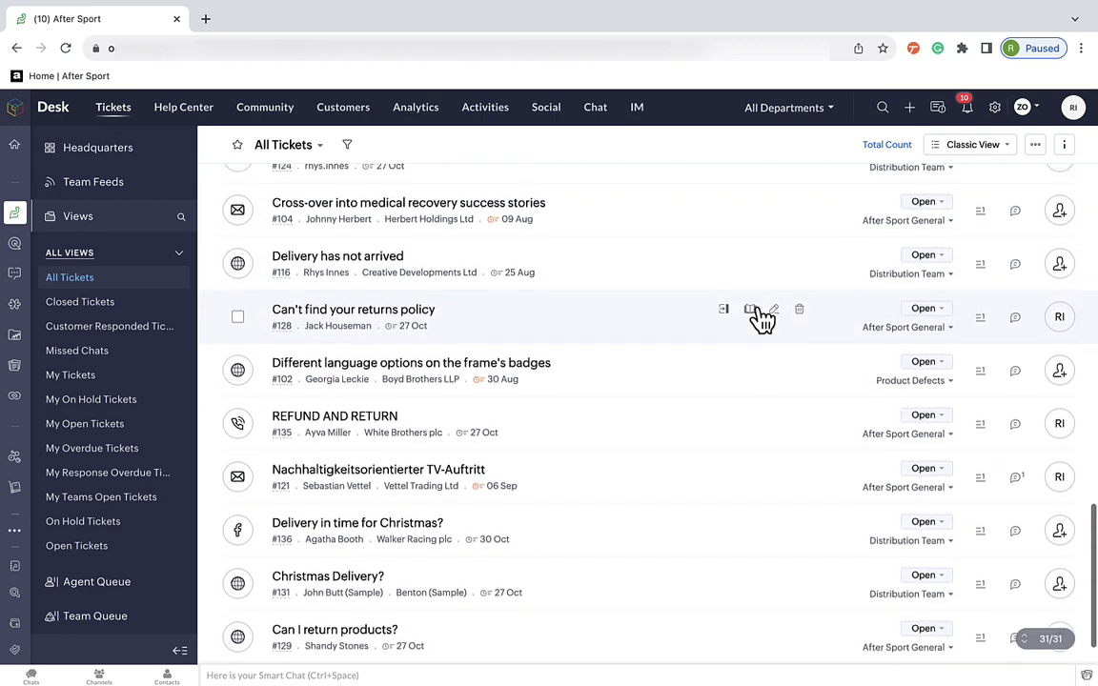
scroll(763, 319, up, 7)
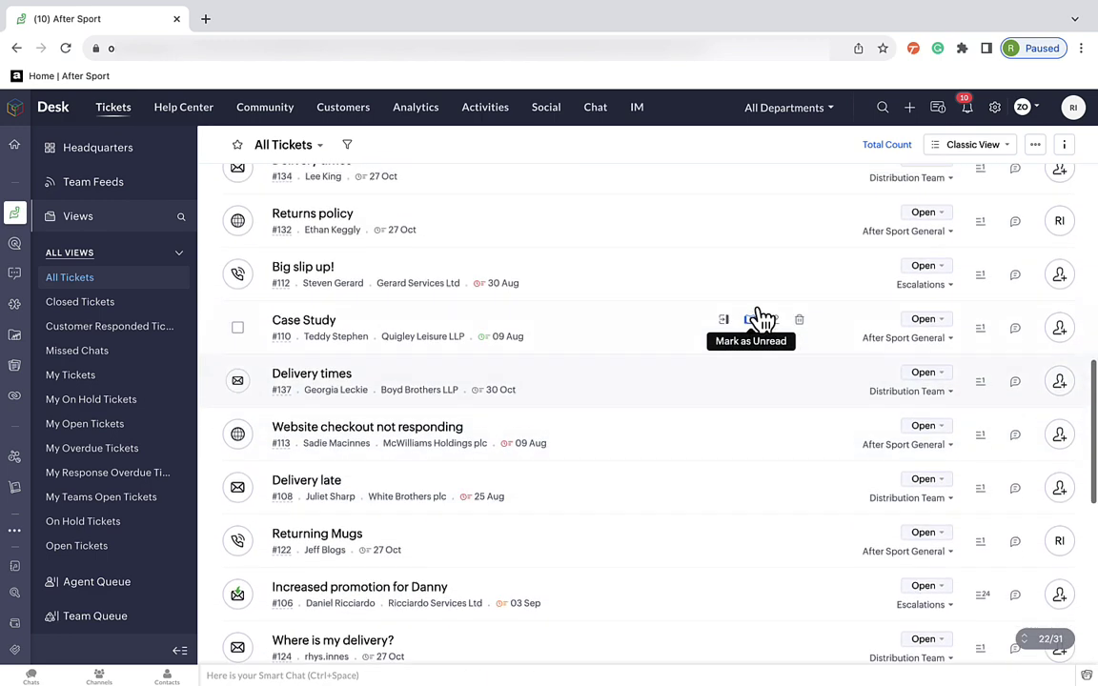
scroll(763, 317, up, 8)
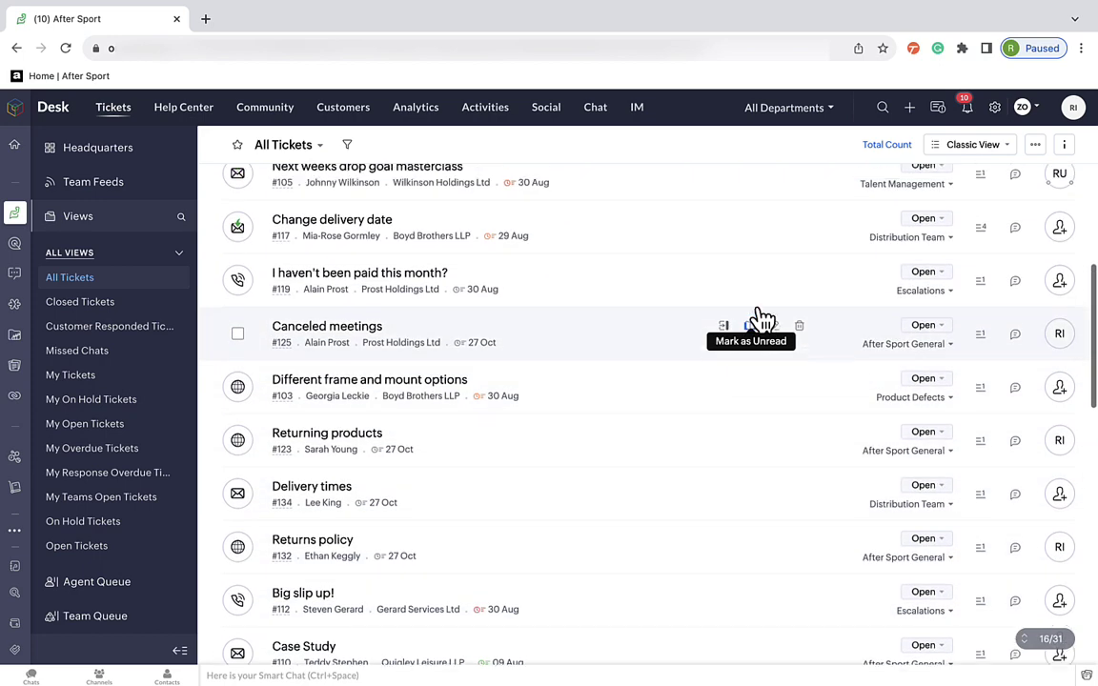
scroll(760, 317, up, 2)
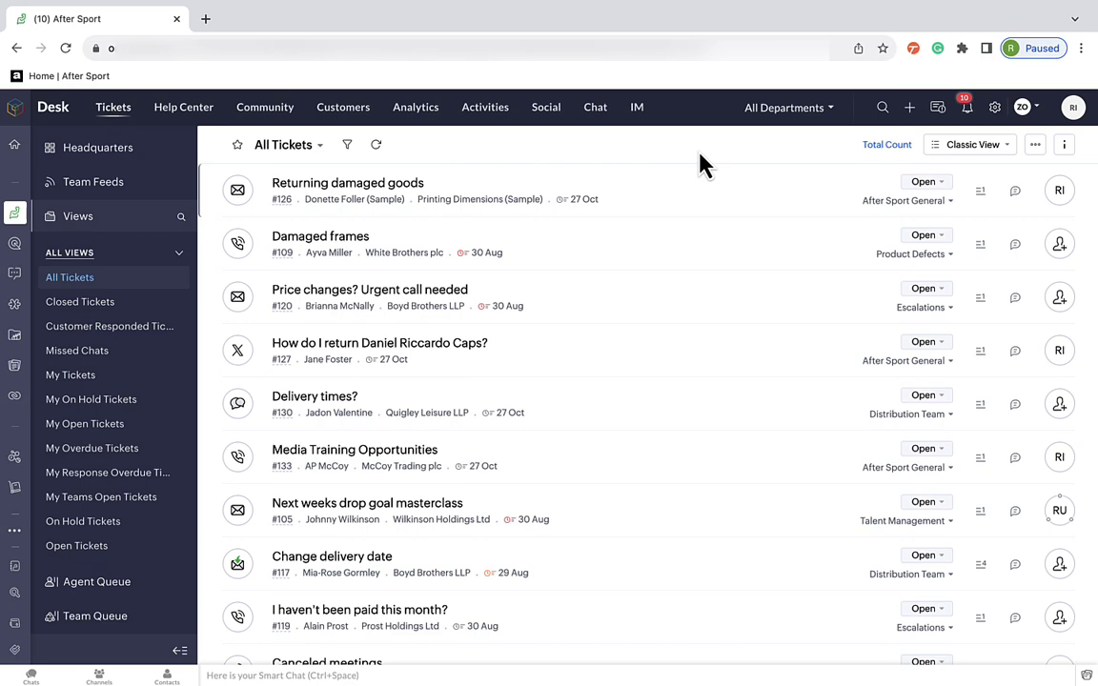
- Open the page for organizing categories in the Help Center's knowledge base management
click(197, 130)
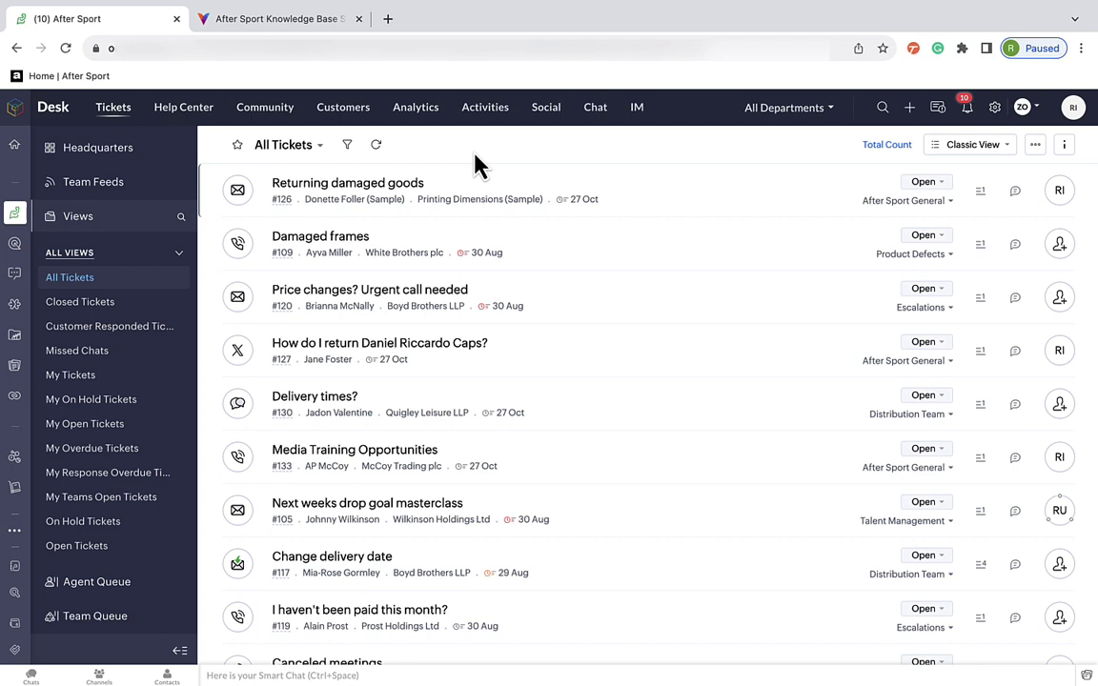
click(204, 122)
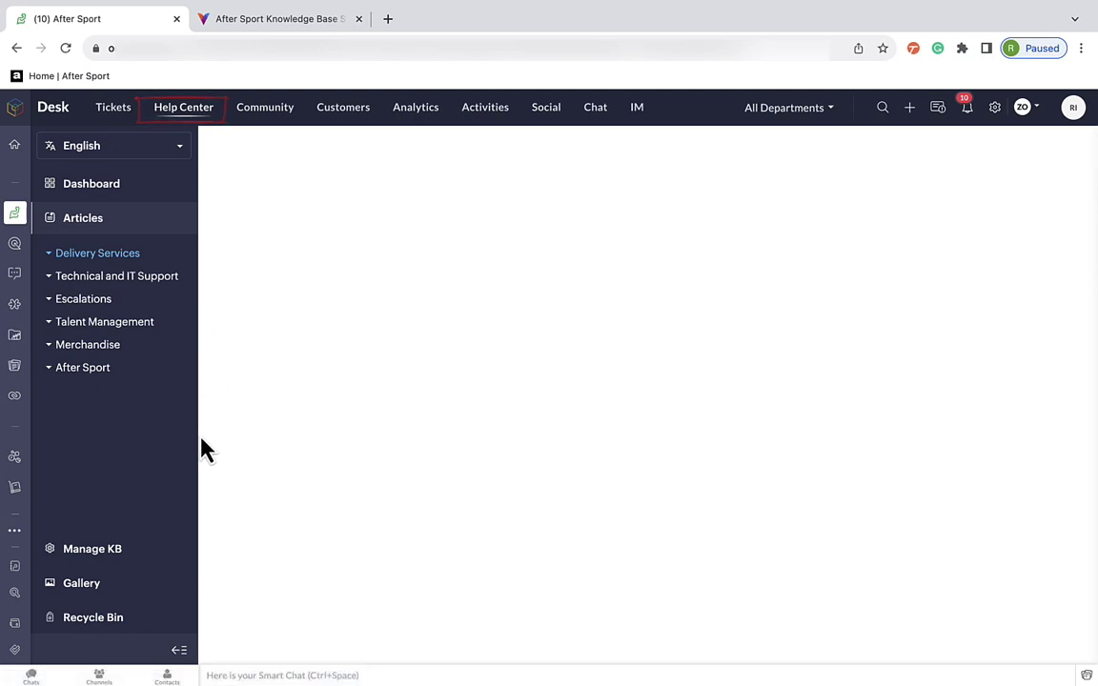
click(95, 567)
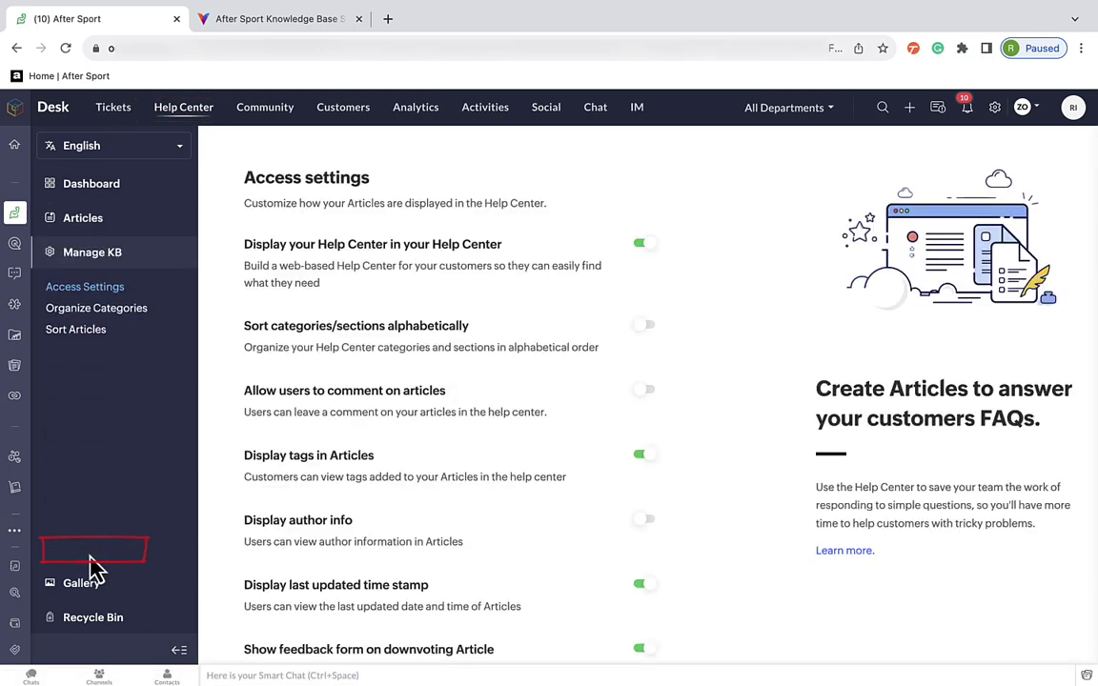
click(115, 315)
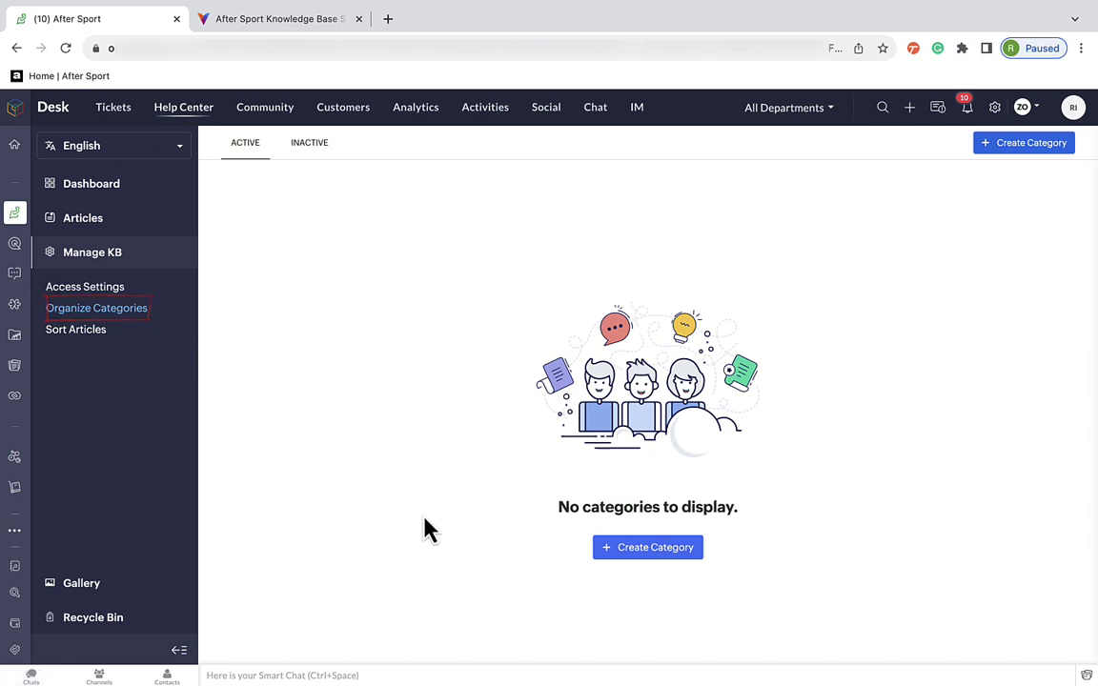
- Start a category named "Sports Stars" with the description "All articles and commonly asked questions related to our Sports Stars are stored here."
click(621, 570)
click(767, 429)
text(Sports Stars)
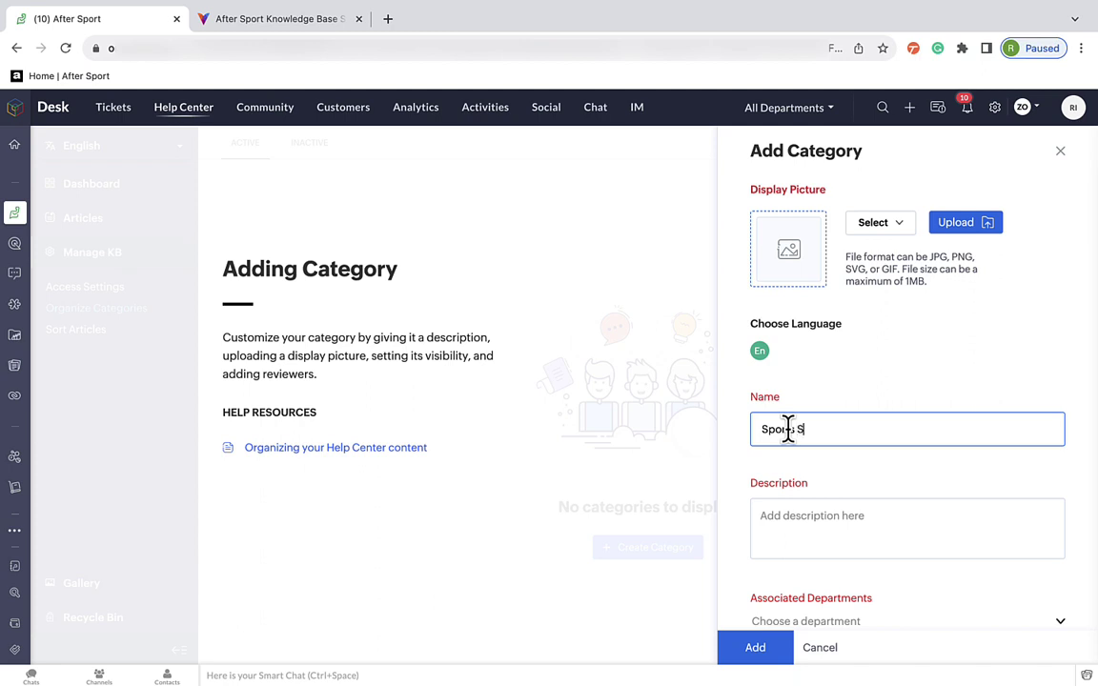
click(844, 520)
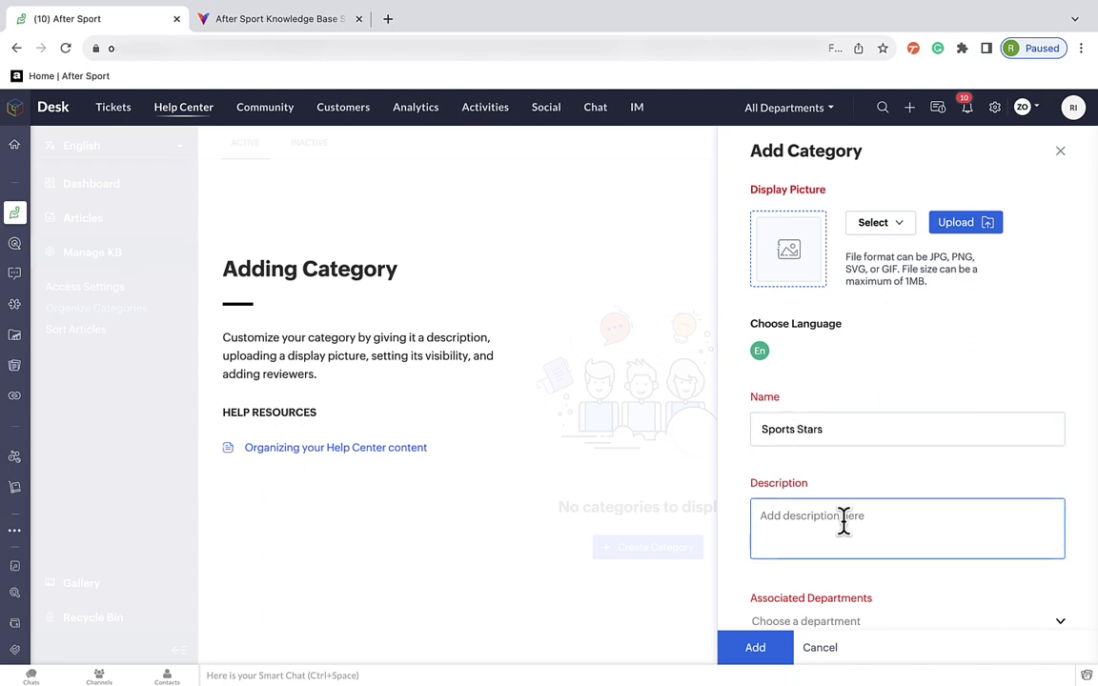
text(All articles and commonly asked questions related to our Sports Stars are stored here.)
- Associate the new category with the Talent Management department and set its visibility to Public
scroll(858, 577, down, 1)
scroll(858, 577, down, 2)
click(887, 444)
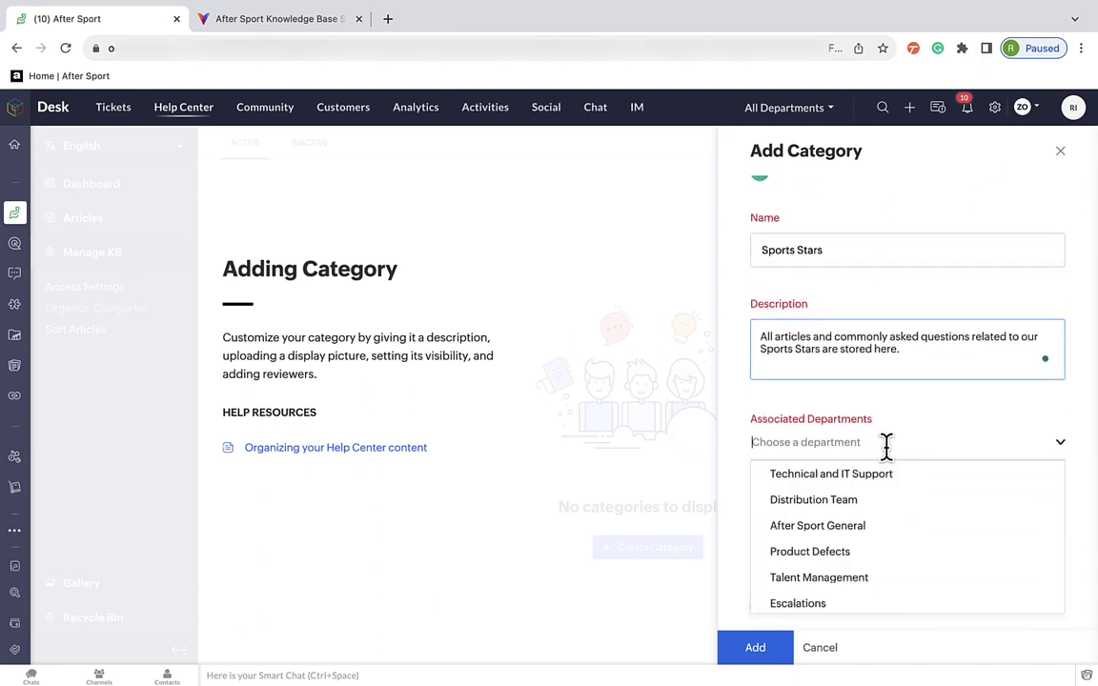
click(896, 581)
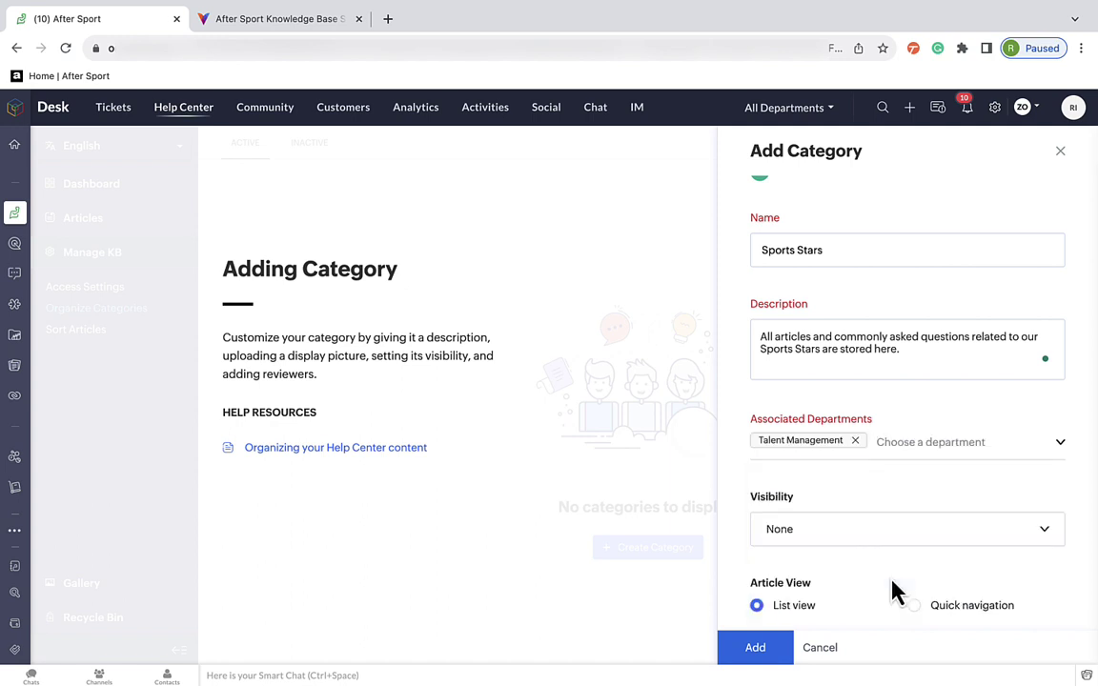
scroll(894, 591, down, 2)
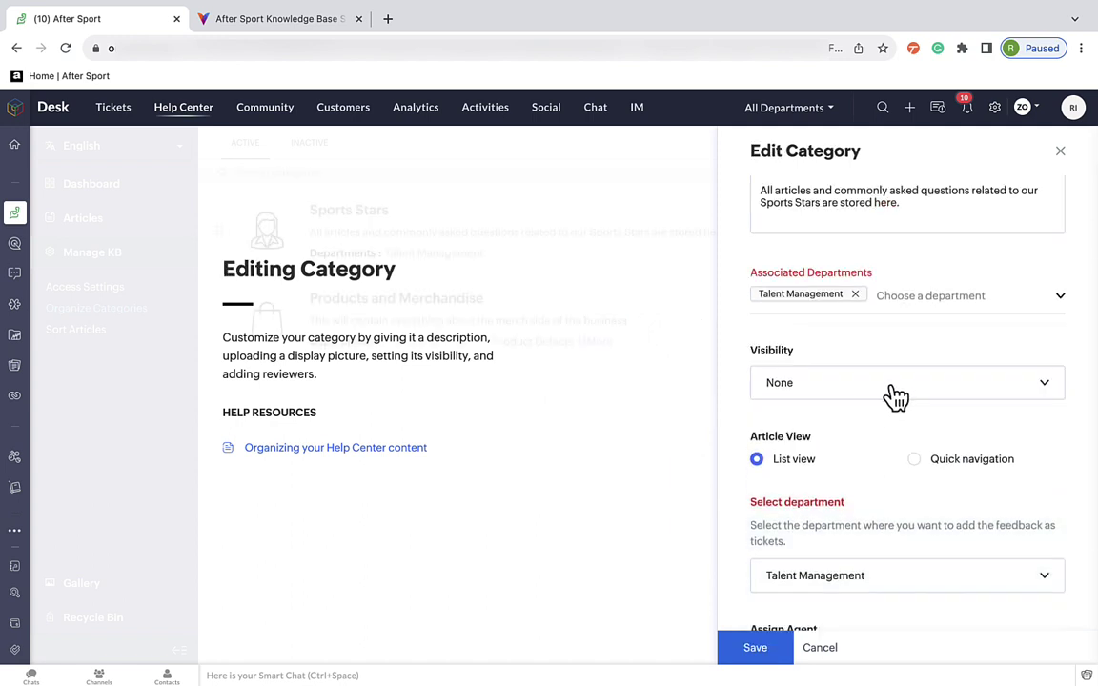
click(895, 389)
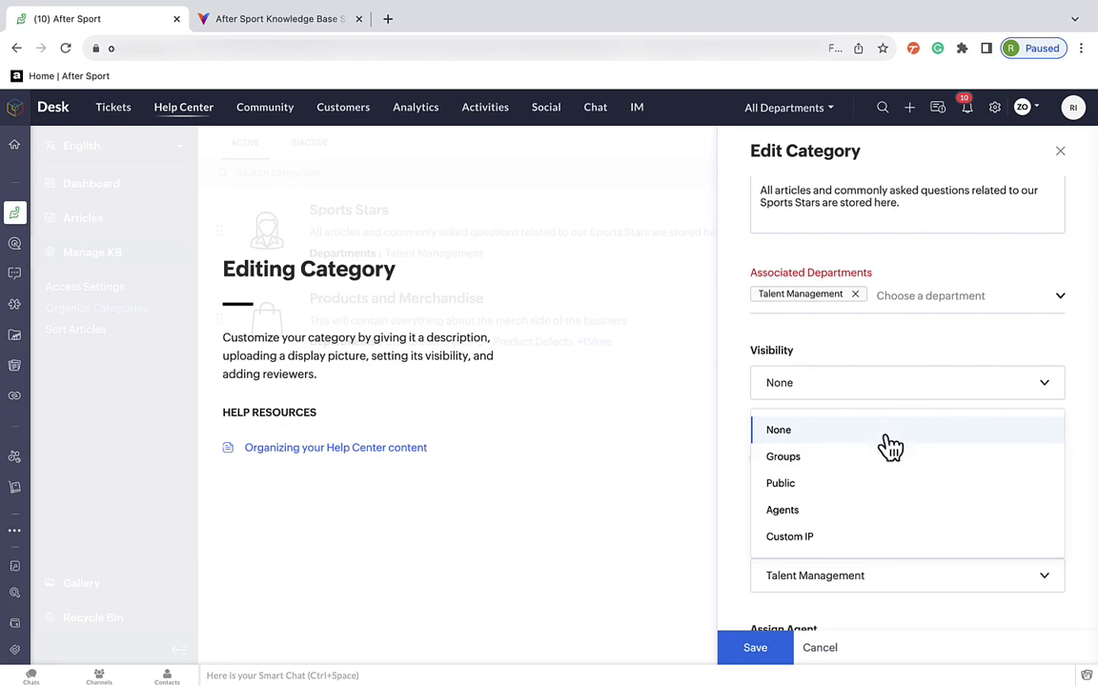
click(891, 434)
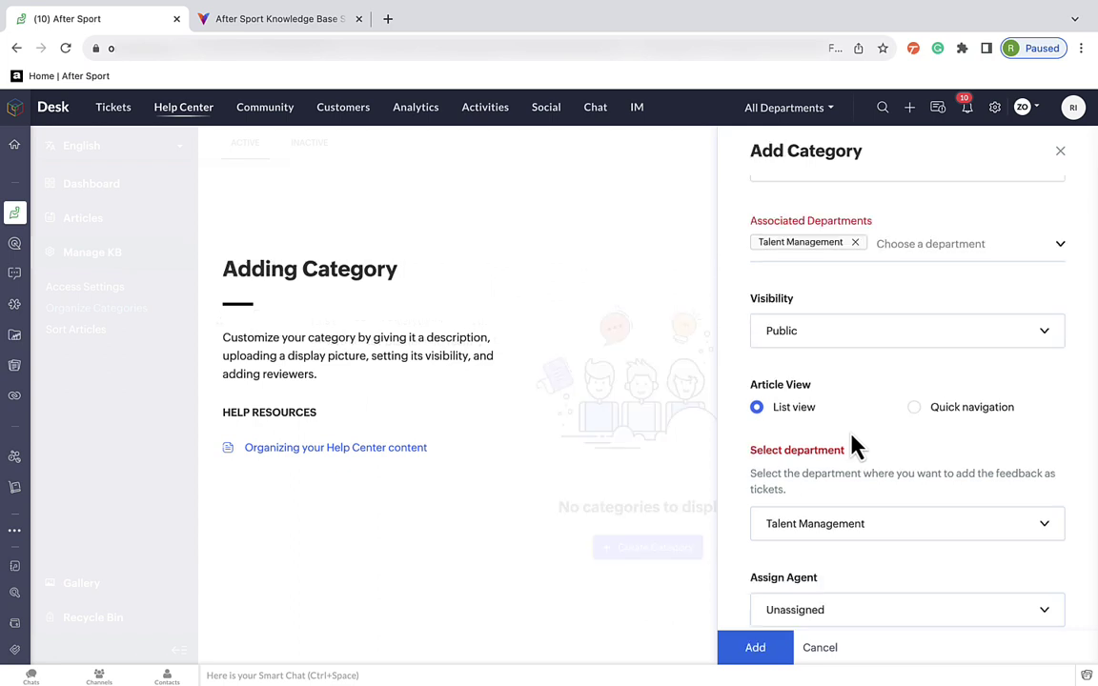
- Choose the long-haired person icon from the Essentials set as the category's display picture and add the category
scroll(856, 447, down, 3)
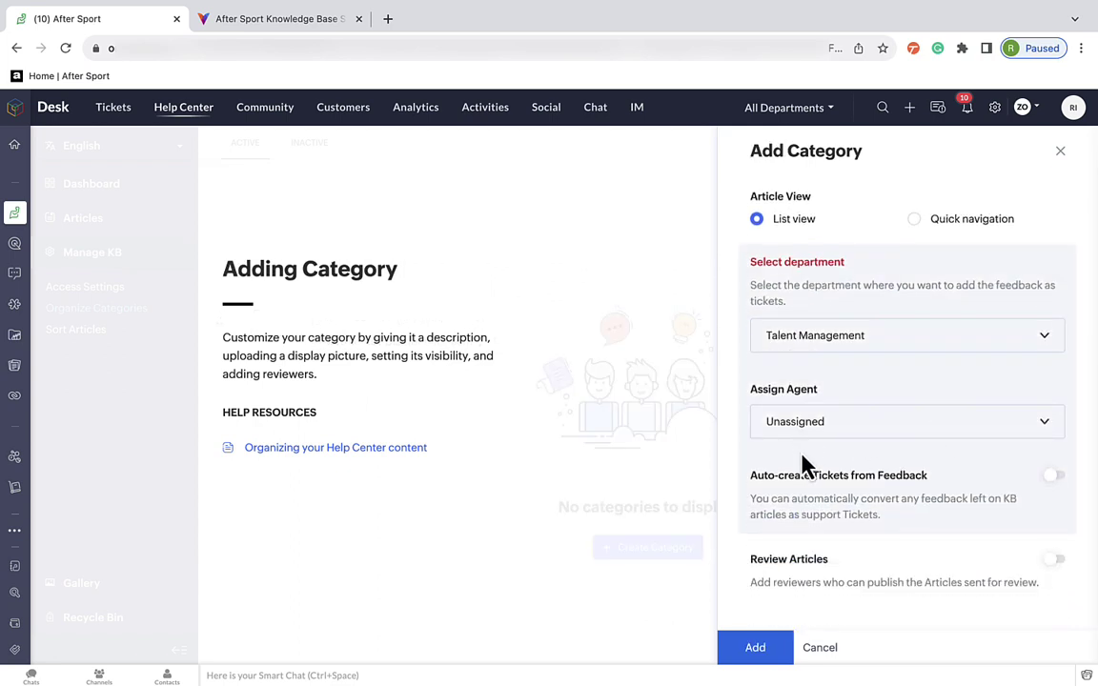
scroll(805, 466, up, 8)
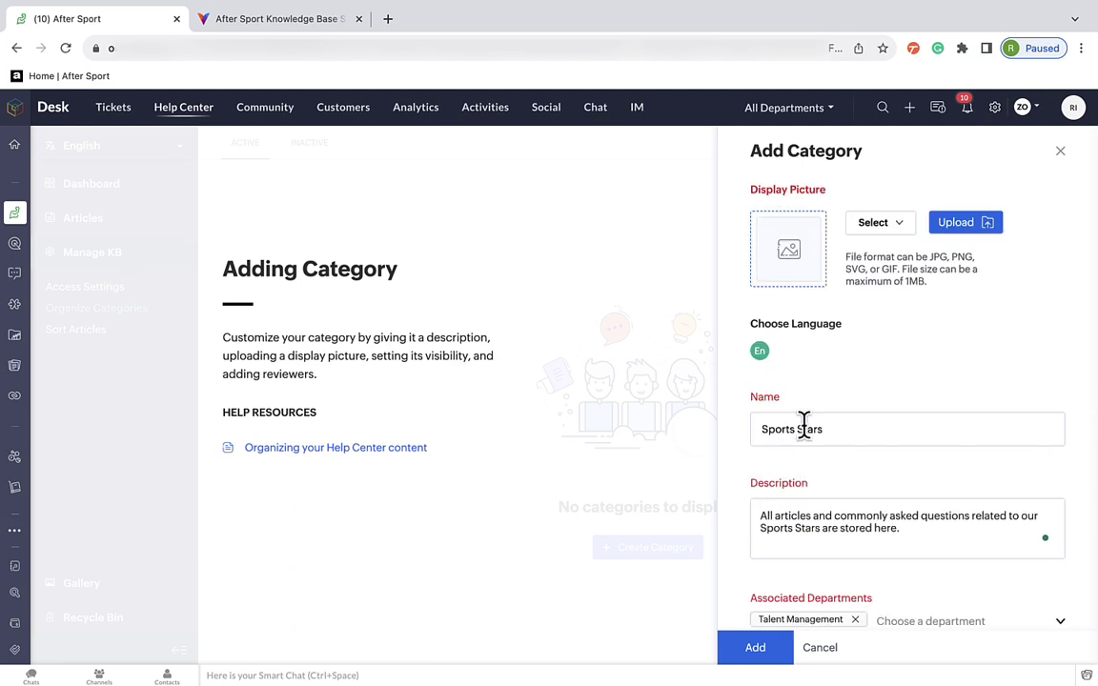
click(885, 223)
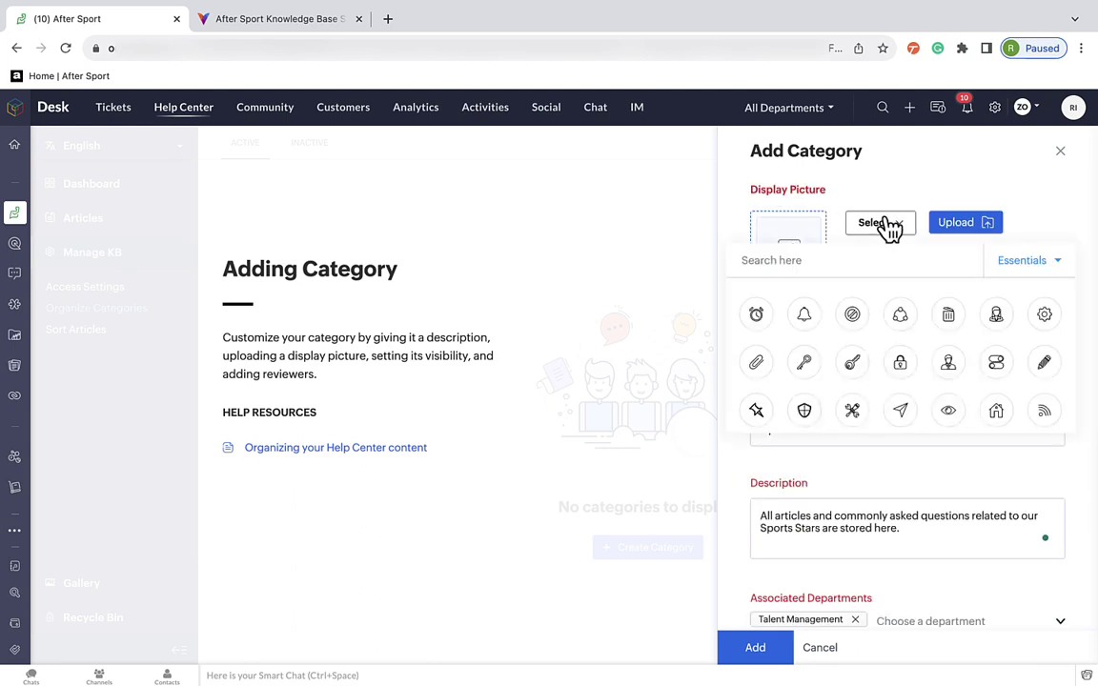
click(996, 314)
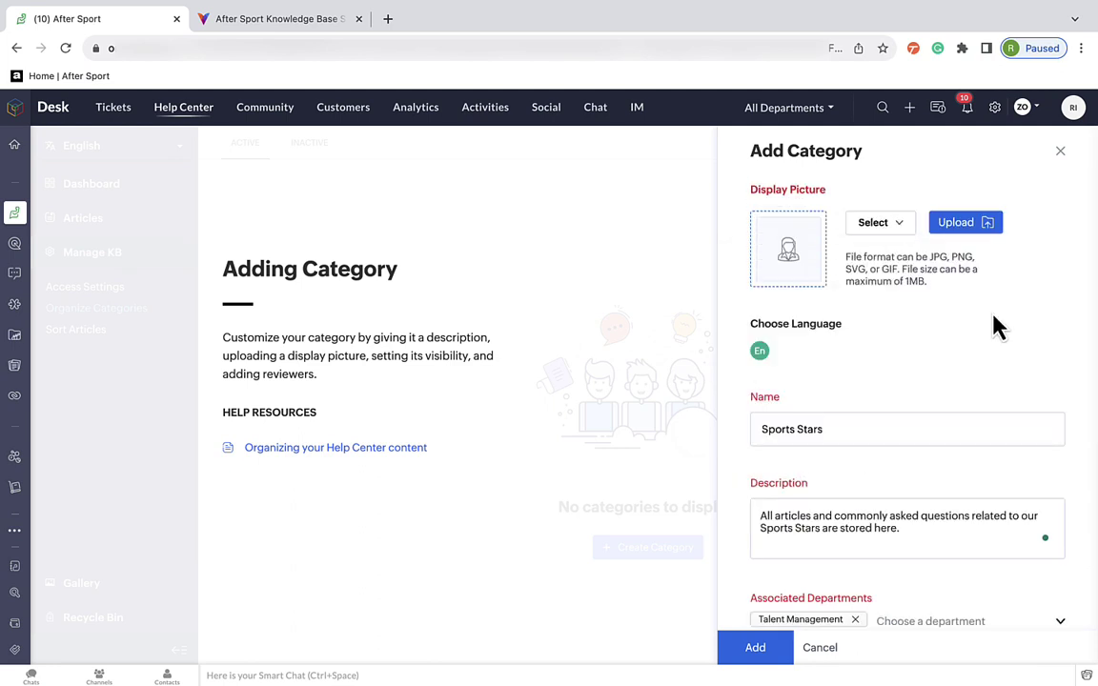
click(736, 652)
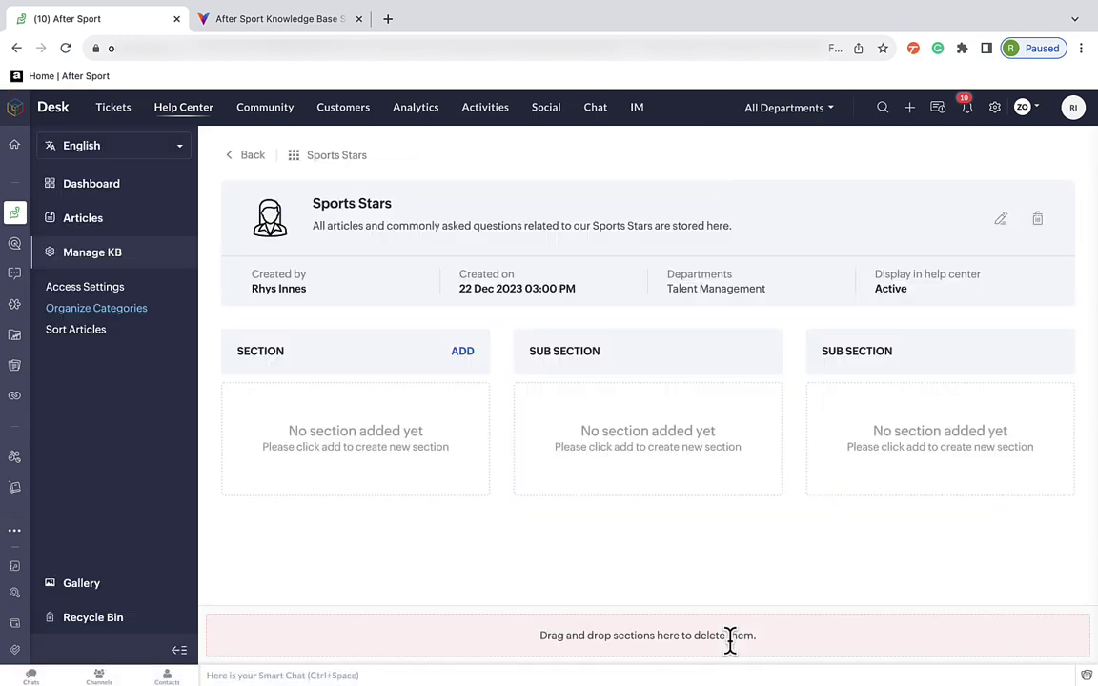
- Leave the category page and start a new Help Center article with "Delivery Policy" as its body text
click(252, 156)
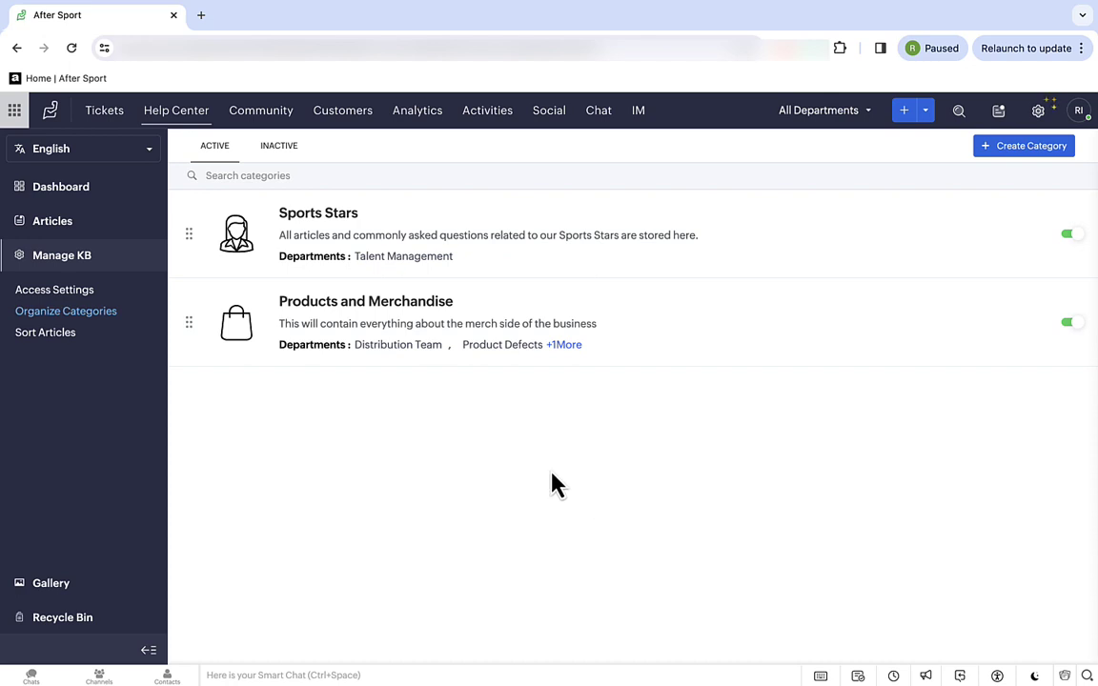
click(109, 237)
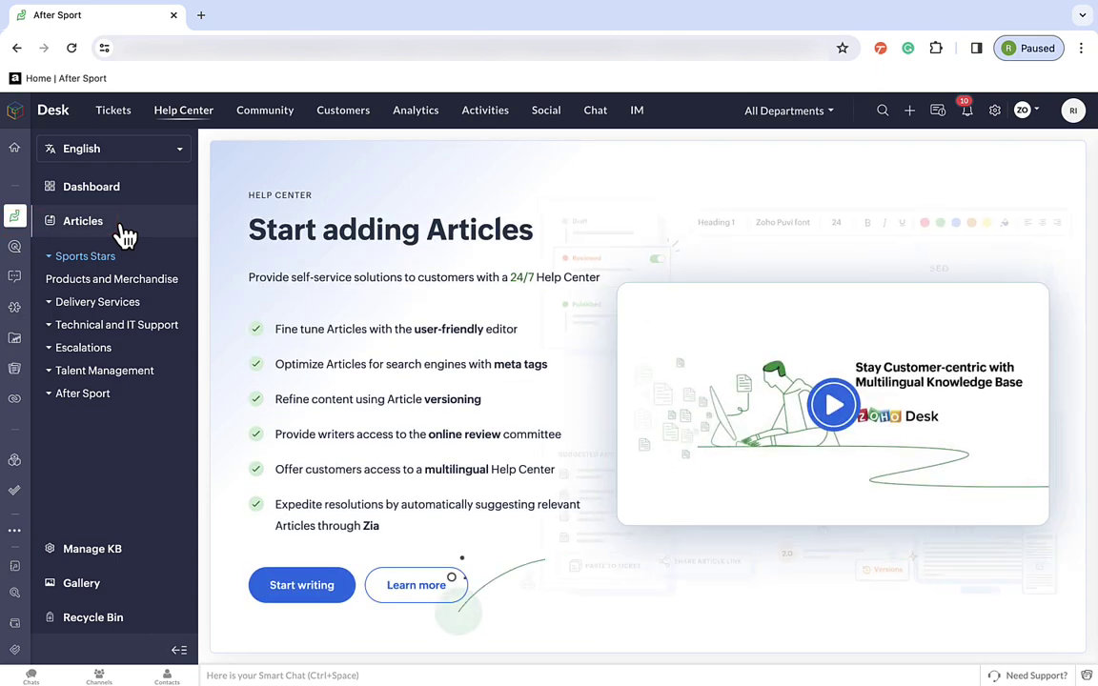
click(343, 599)
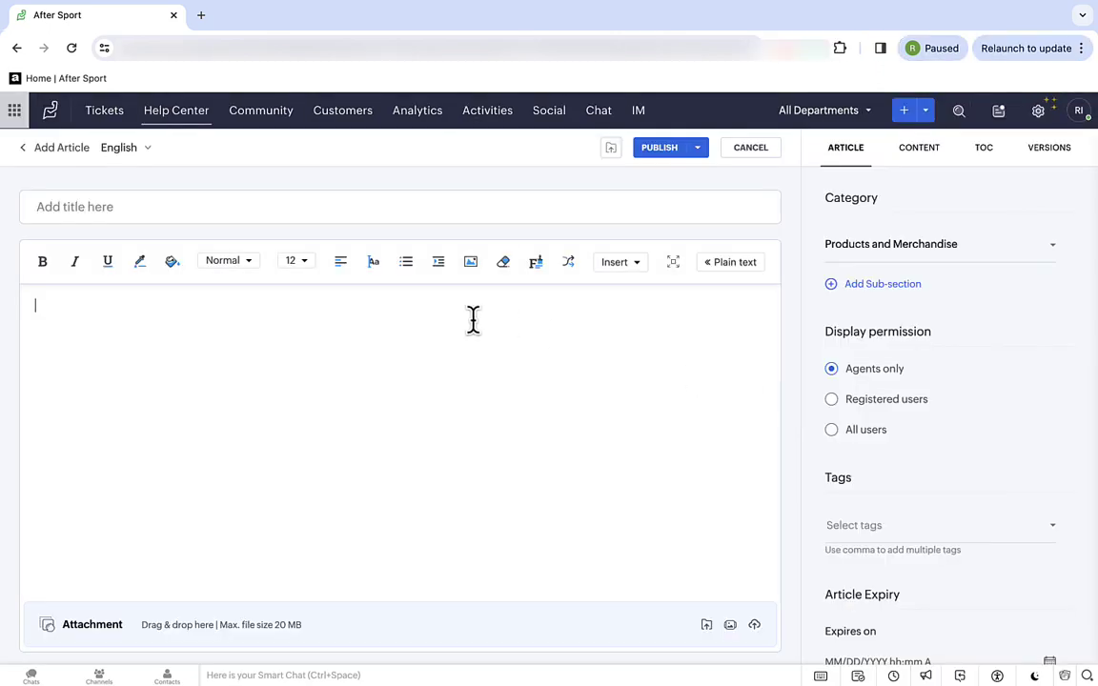
text(Delivery Policy)
- Import the Returns Policy document into the article from the Products and Merch folder in Zoho WorkDrive
click(611, 149)
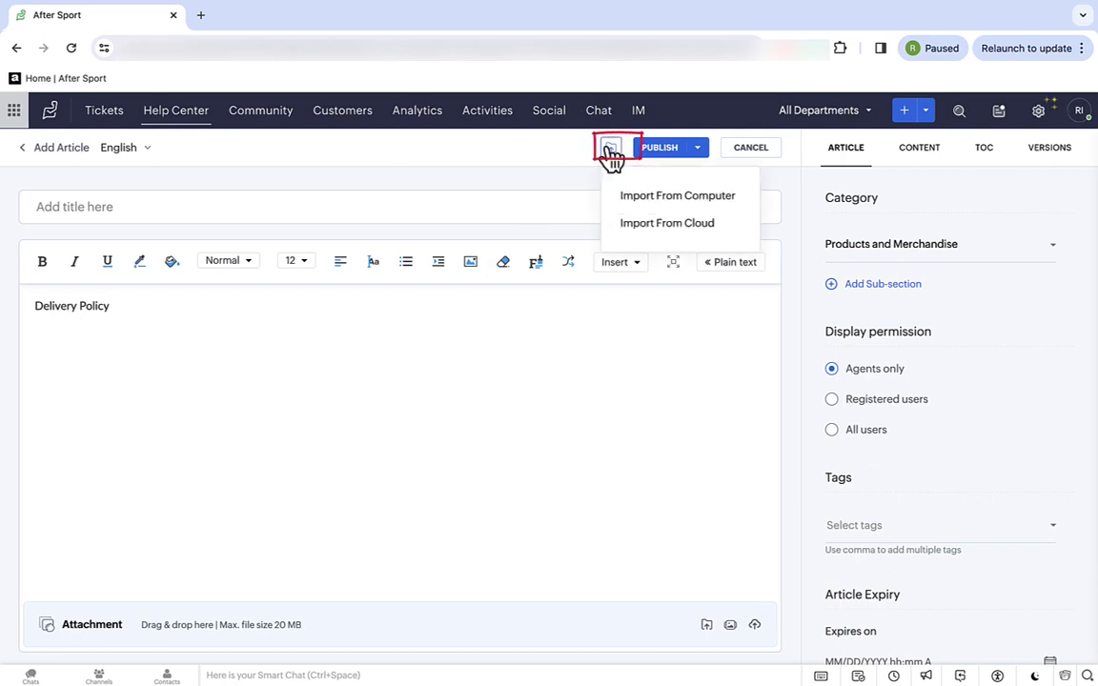
click(620, 229)
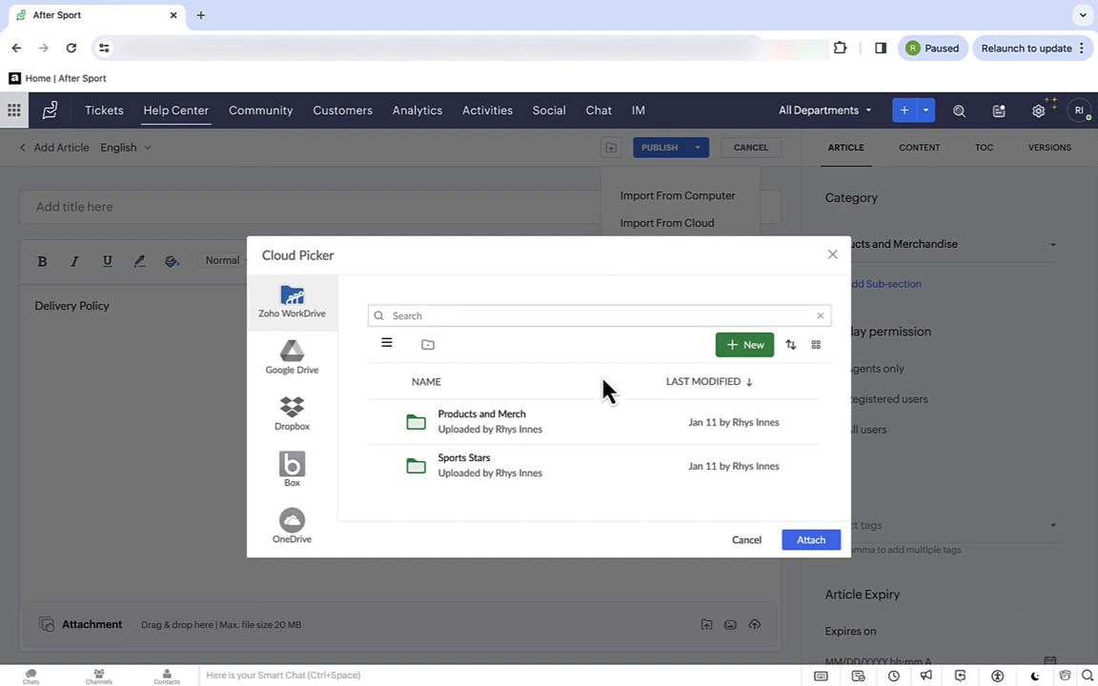
click(508, 417)
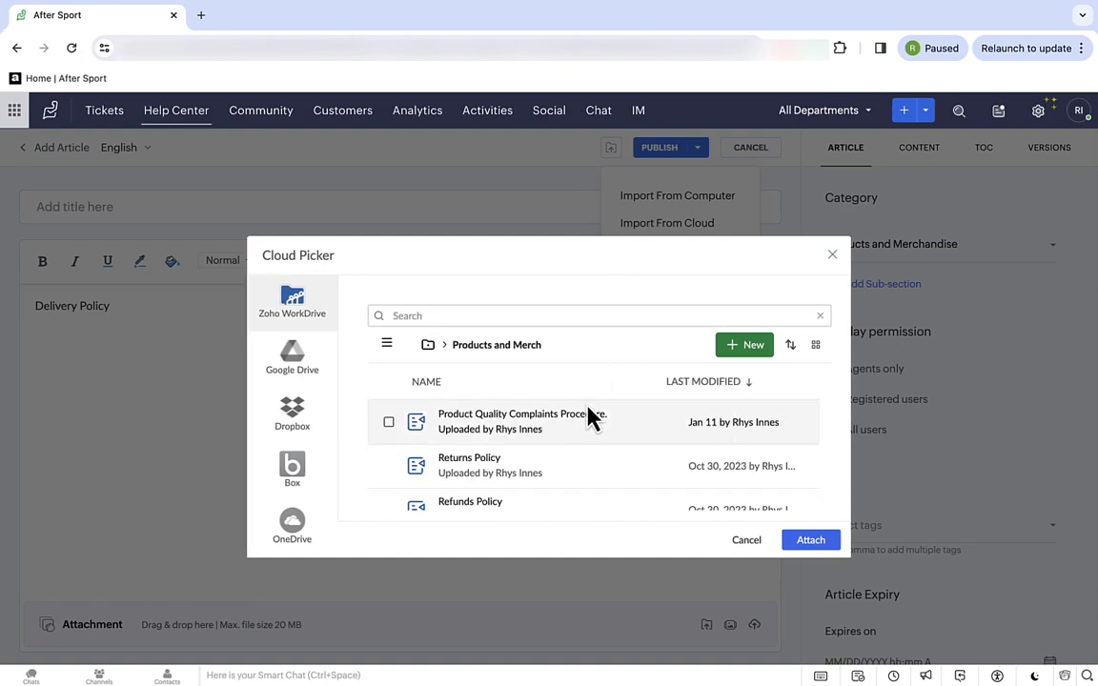
click(389, 466)
click(811, 539)
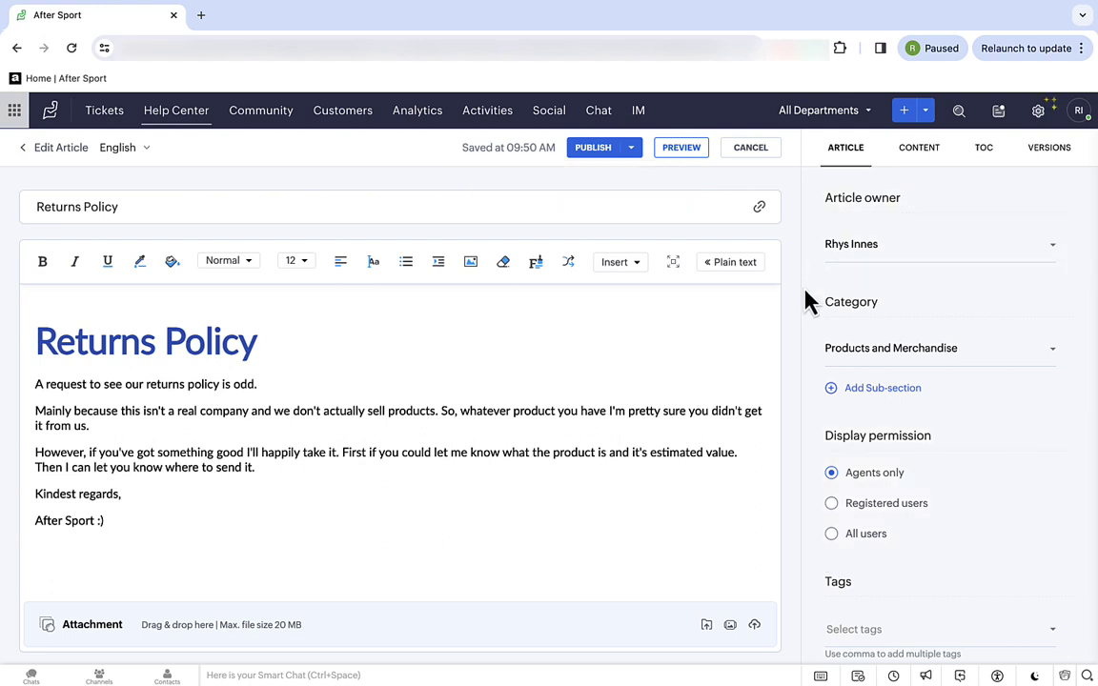
- Set the Returns Policy article's display permission to All users and add the tag "delivery"
click(829, 250)
click(807, 250)
scroll(808, 262, down, 3)
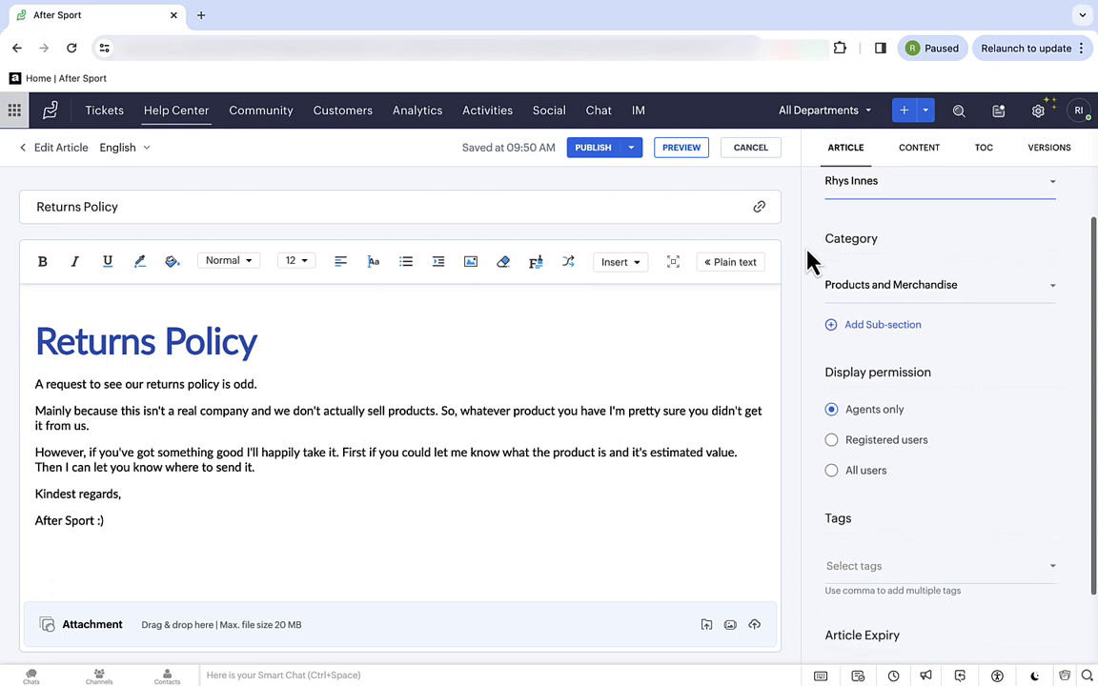
scroll(808, 263, up, 1)
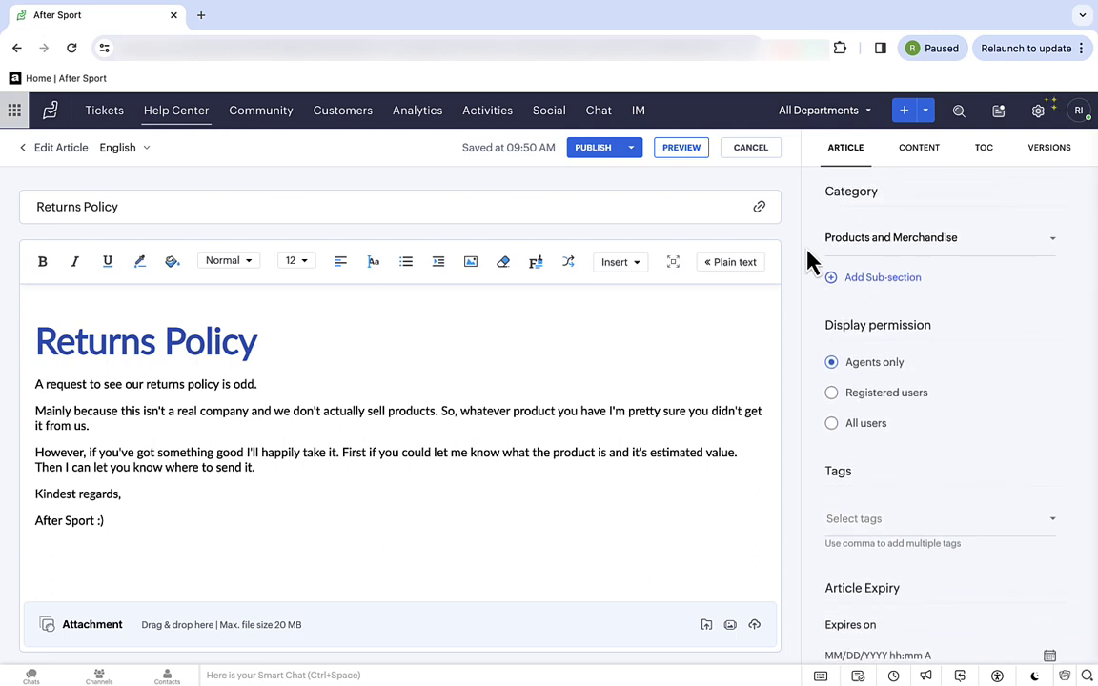
scroll(807, 259, down, 1)
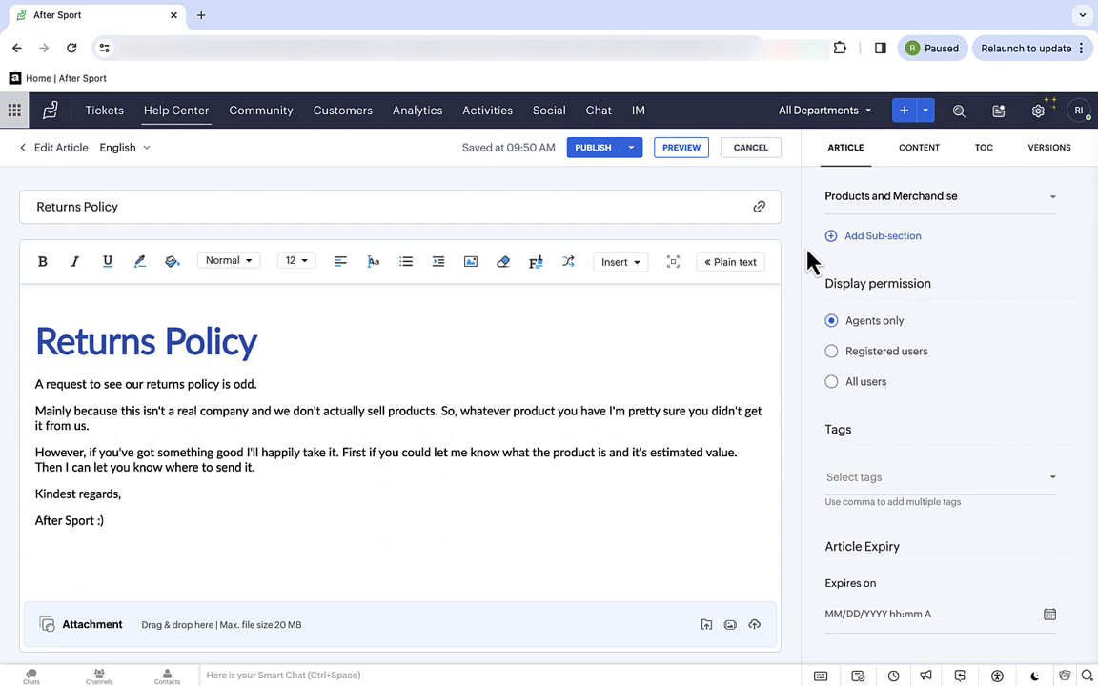
click(832, 382)
click(837, 484)
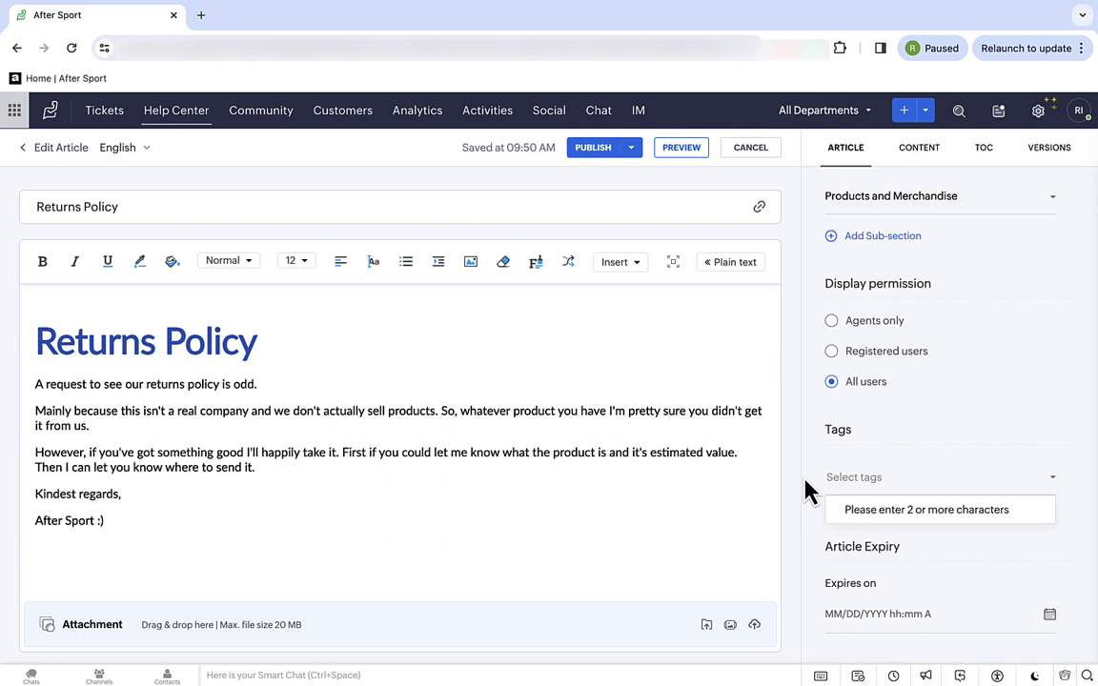
text(delivery)
key(Return)
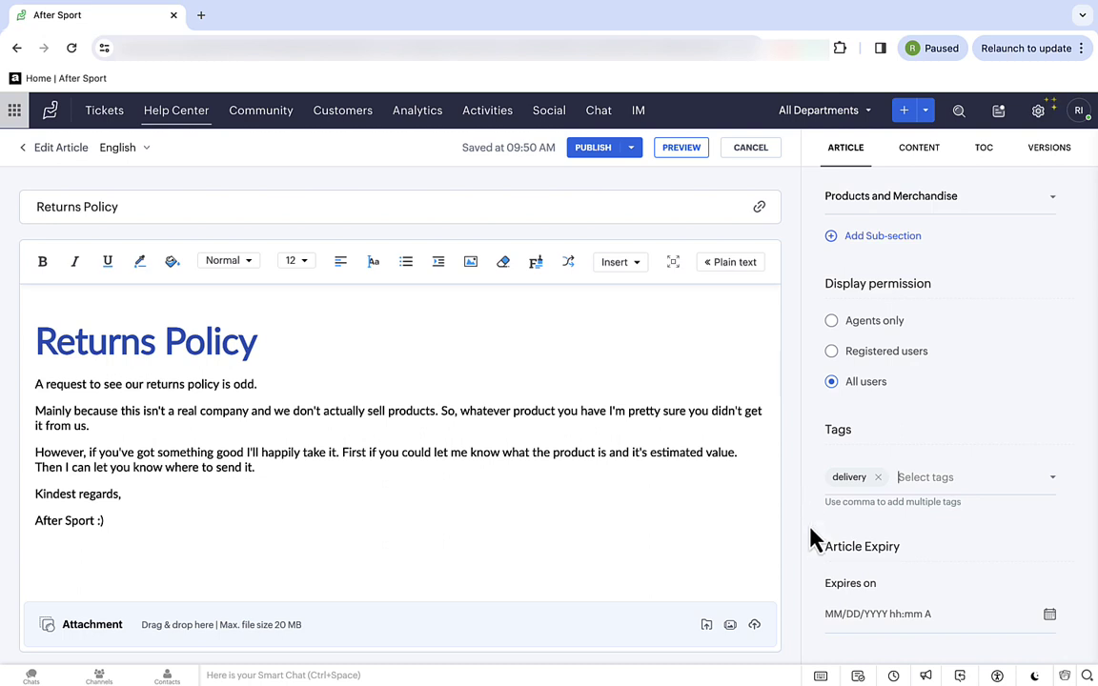
- Set the SEO title to "AfterSport Returns" and the meta description to "Want to return a product to AfterSport? Here's how. Good luck."
scroll(785, 535, down, 4)
click(155, 432)
text(AfterSport)
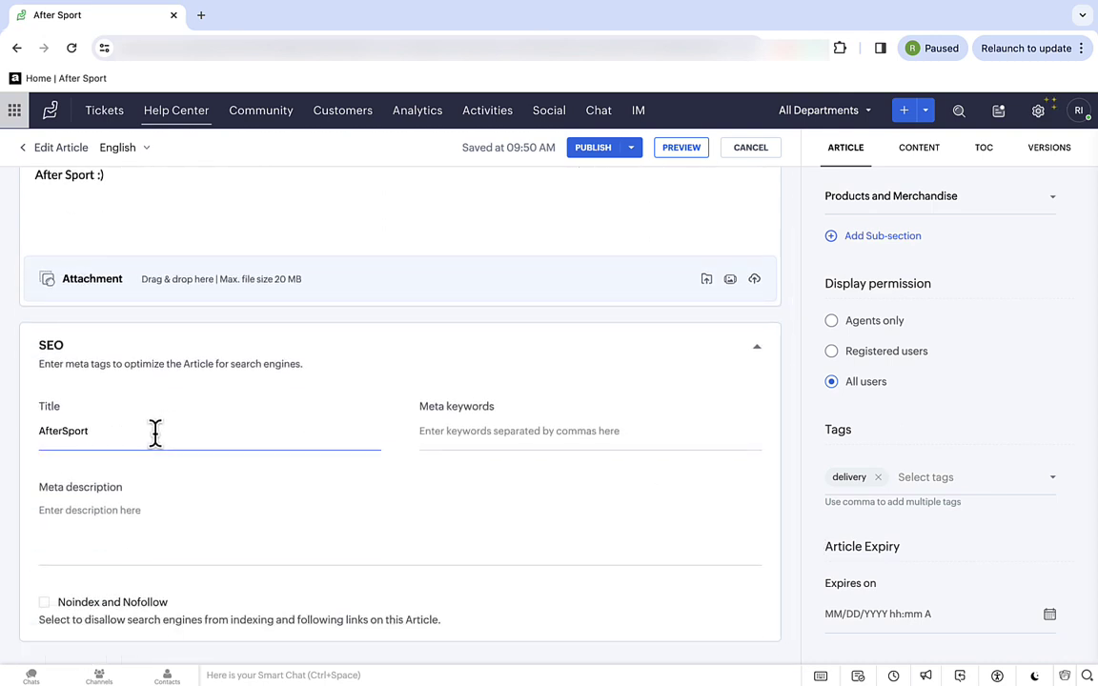
text( Returns)
click(95, 512)
text(Want)
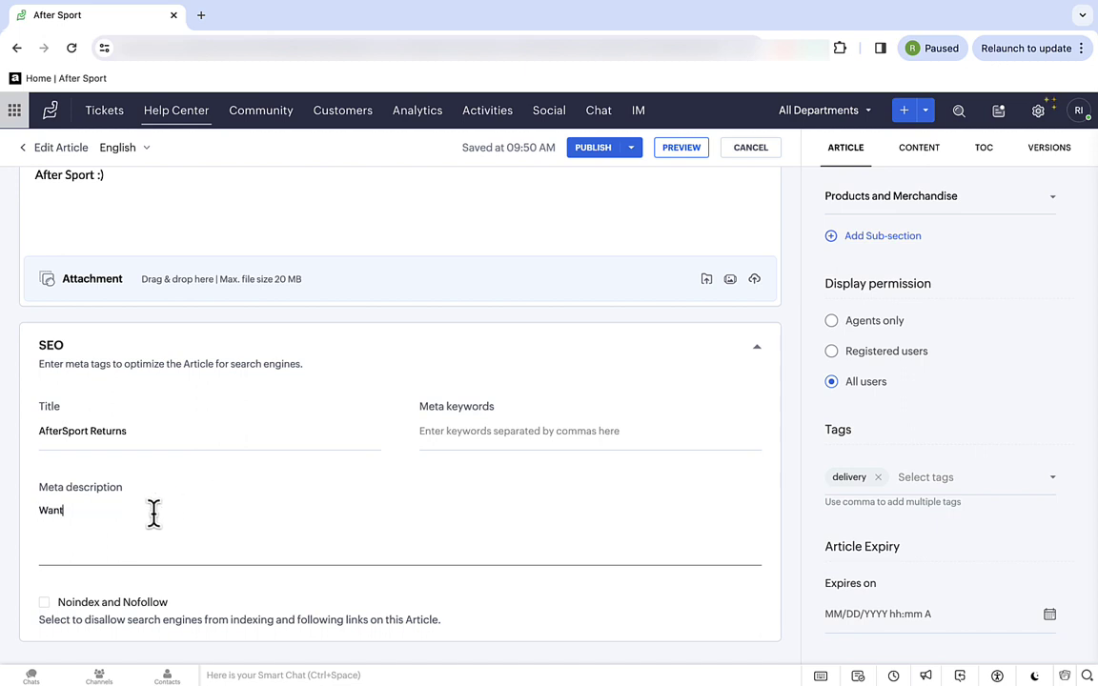
text( to return a product to AfterSport? Here's how)
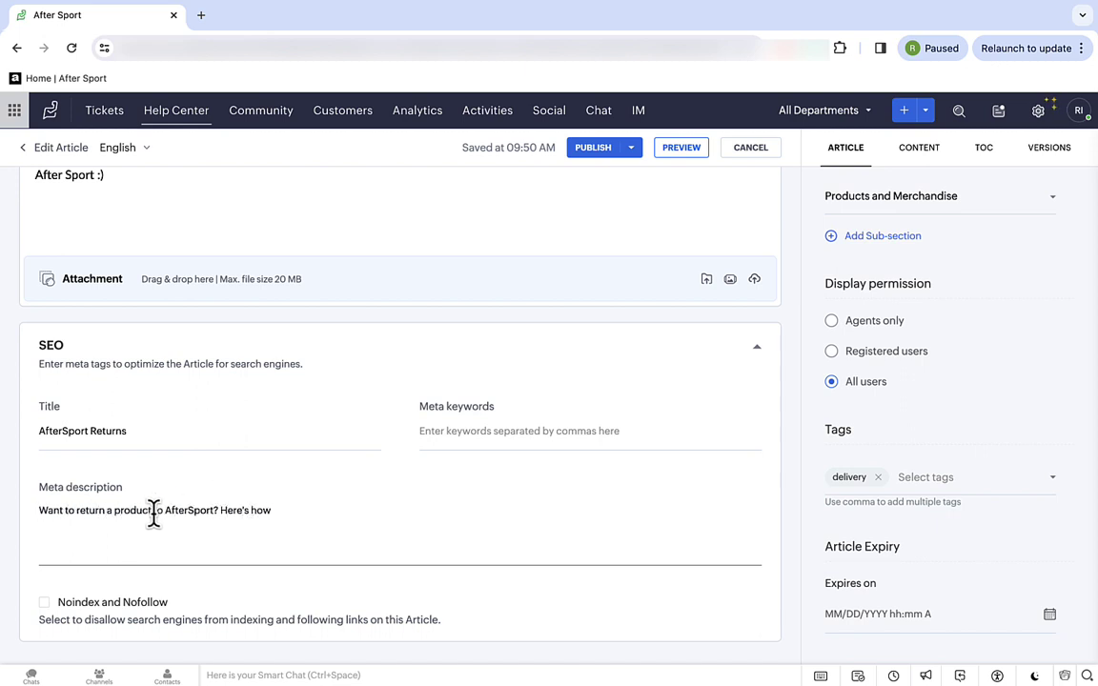
text(. Good luck.)
click(801, 534)
- Publish the Returns Policy article and review its comments, feedback and insights before returning to the article text
scroll(790, 498, up, 4)
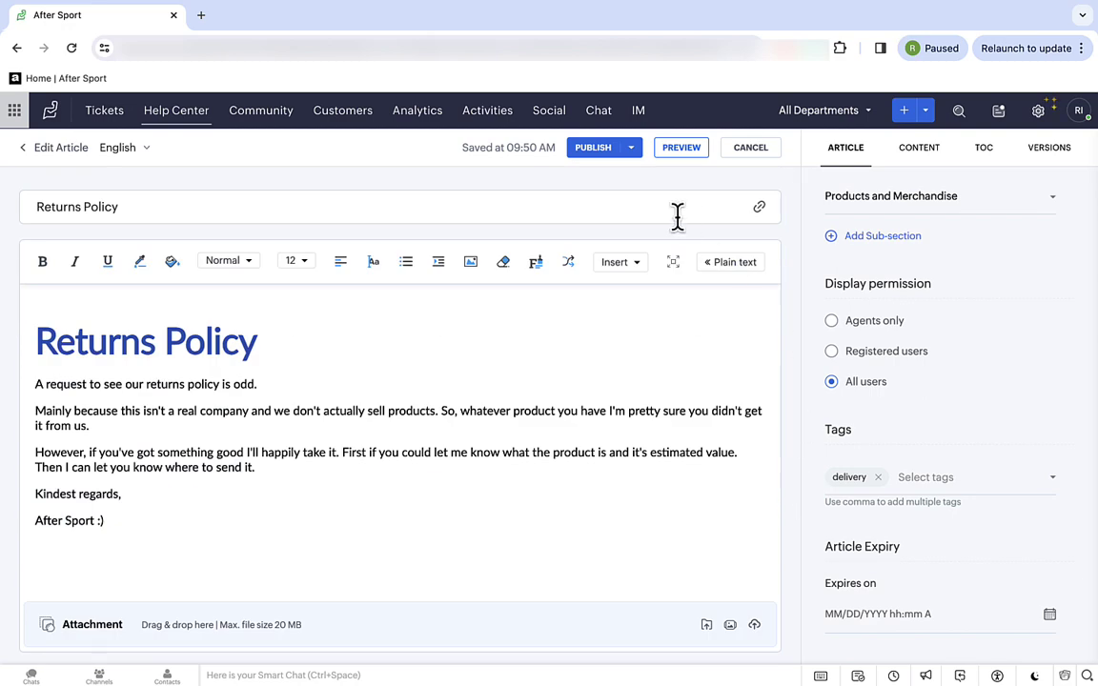
click(597, 152)
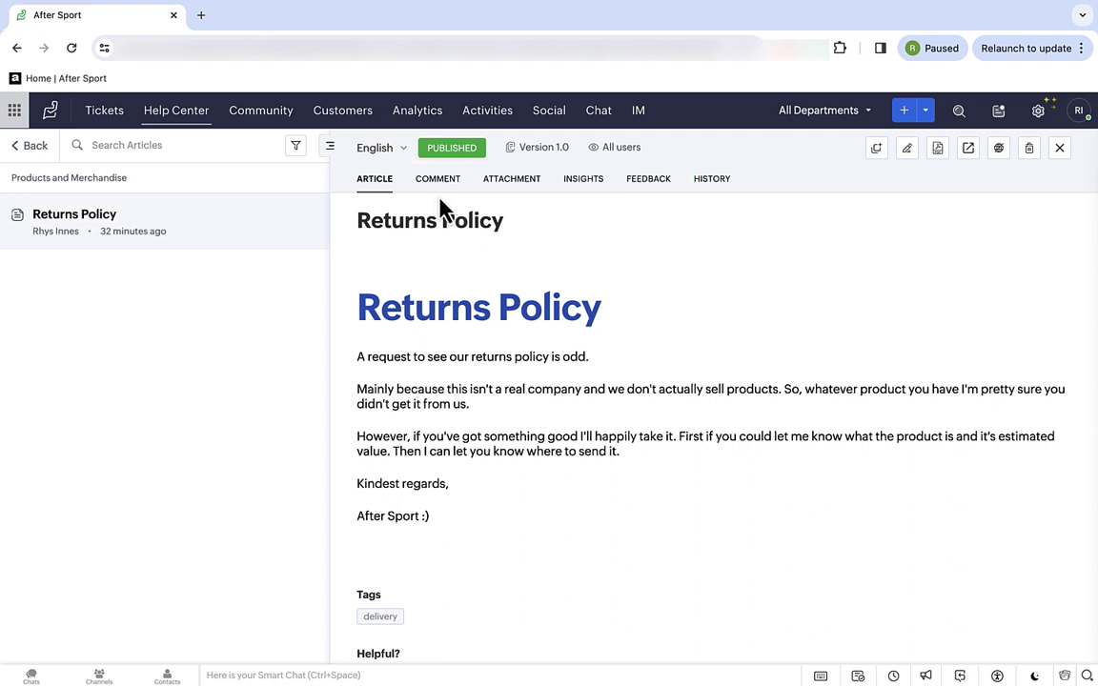
click(441, 181)
click(650, 184)
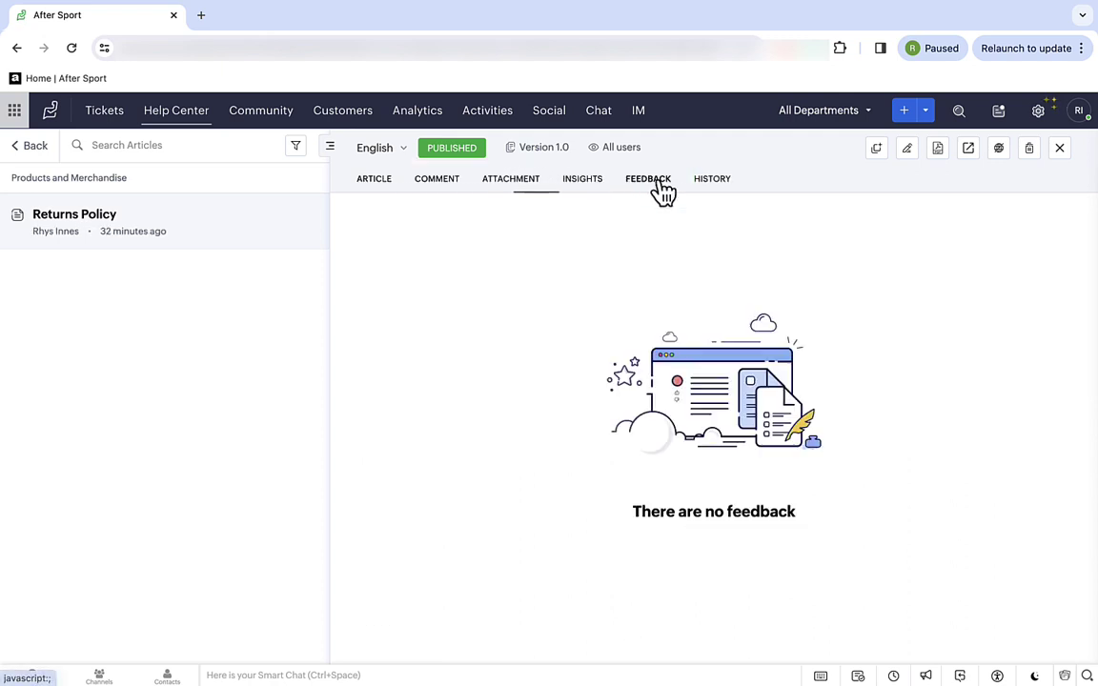
click(593, 189)
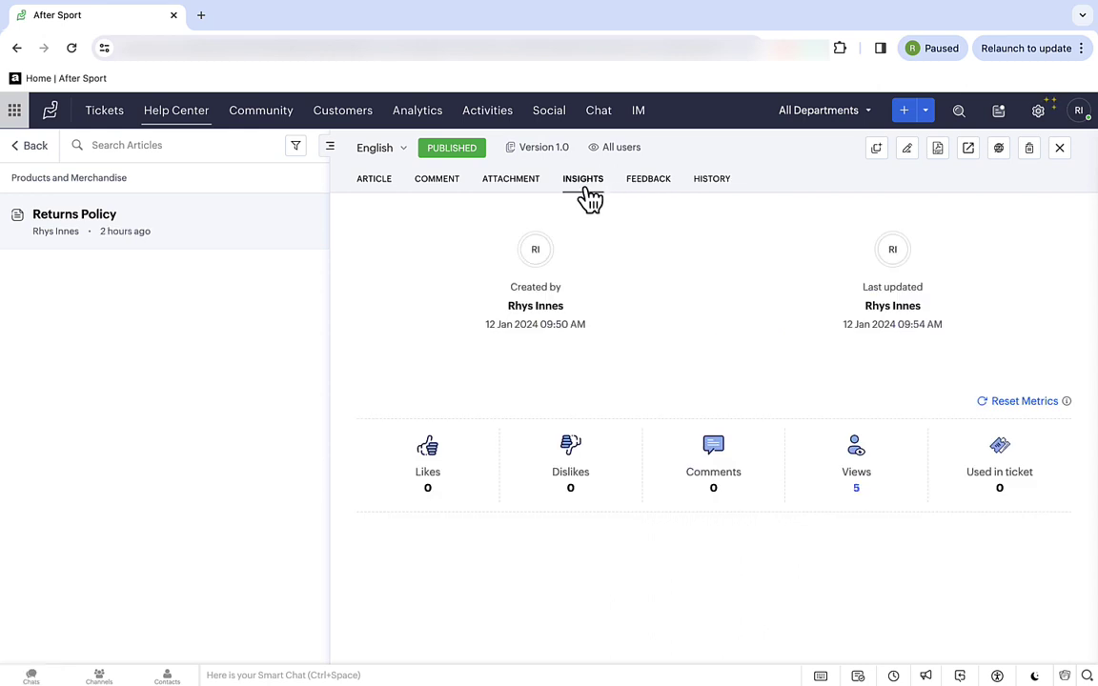
click(378, 190)
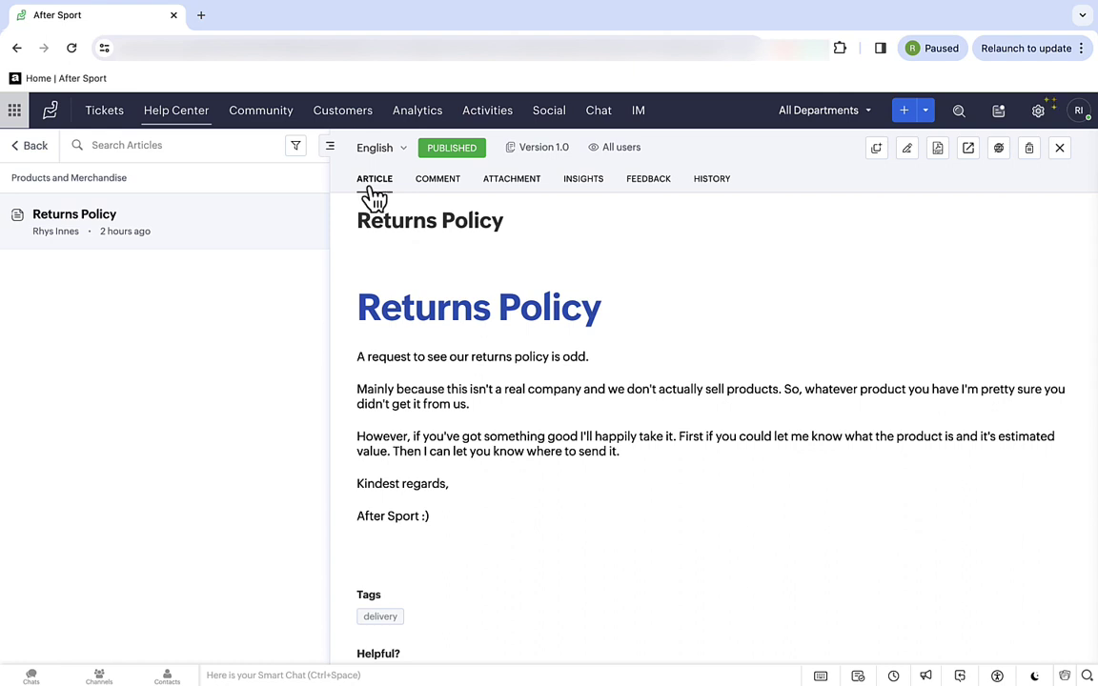
- Go back to the Help Center overview and open the Sports Stars category from the knowledge base's category organization
click(39, 148)
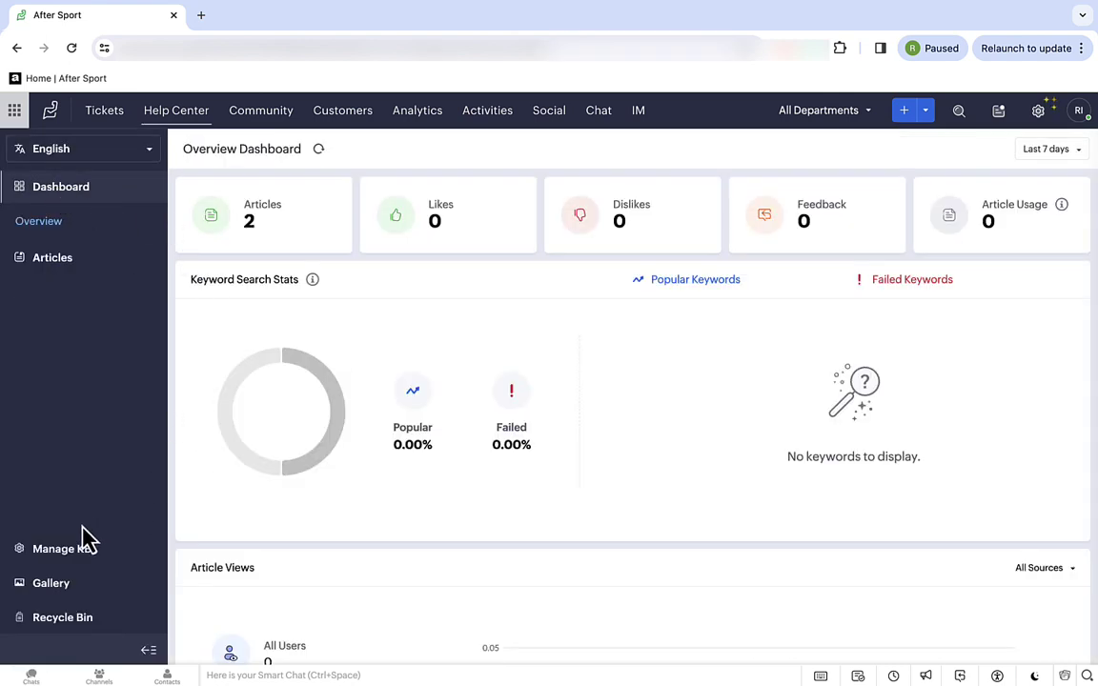
click(65, 553)
click(85, 312)
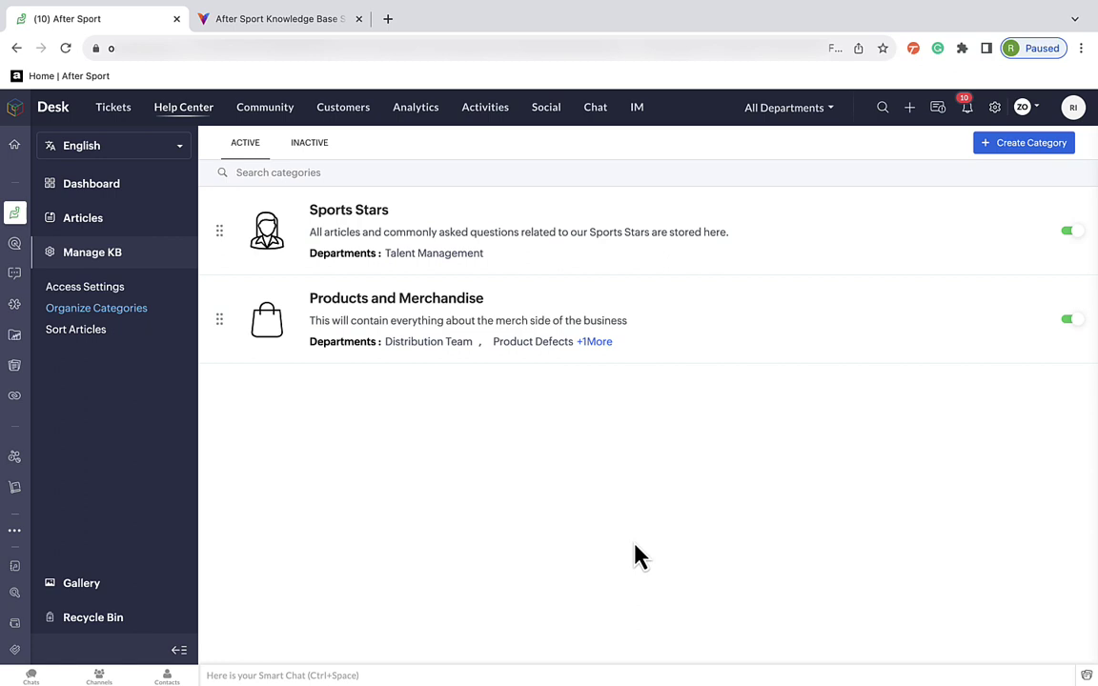
click(625, 269)
- Start a Public section "Media Training, Tips and Tricks" described as "Find all the information, tips and tricks for sports stars moving into the media here."
click(463, 353)
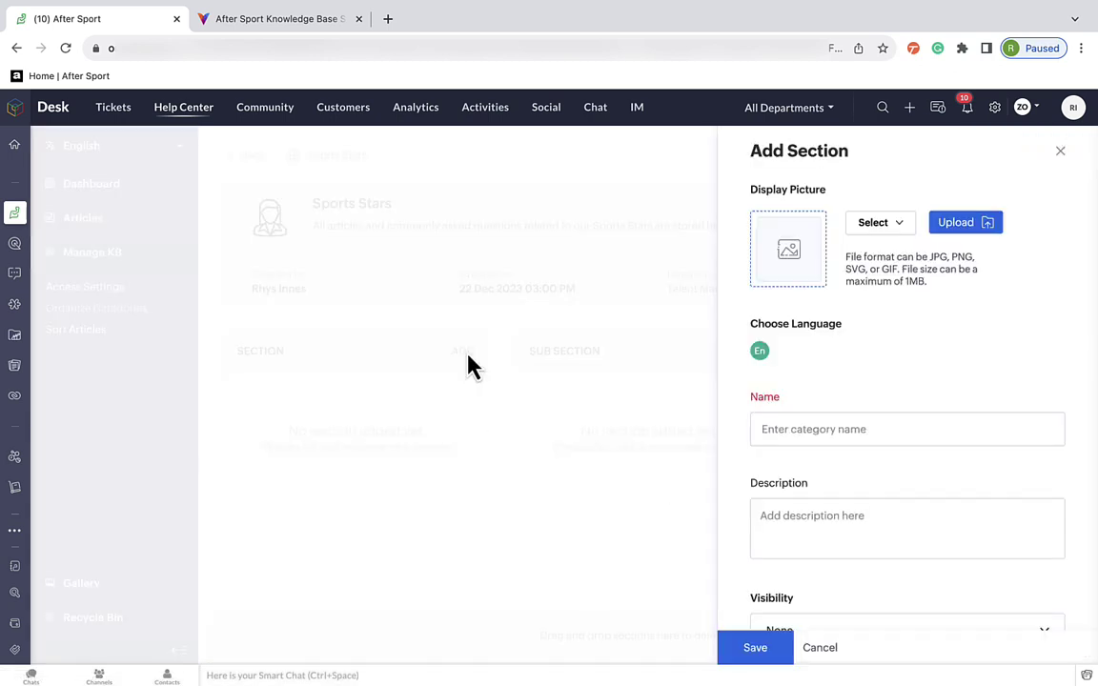
click(797, 439)
text(Media Training, Tips and Tricks)
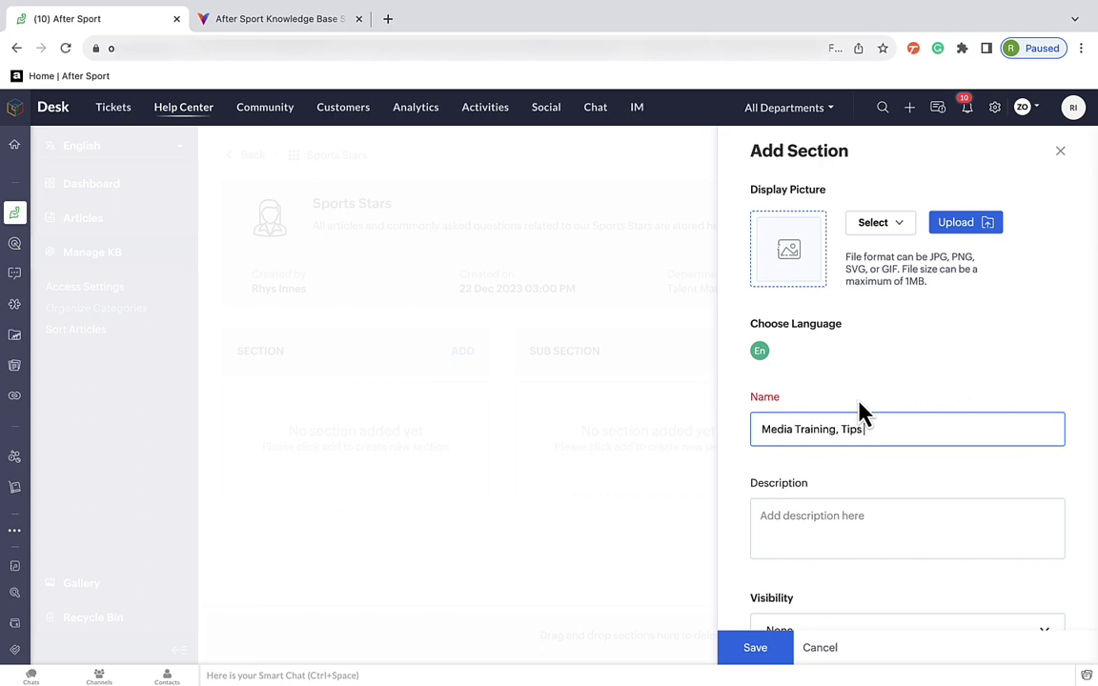
scroll(848, 457, down, 1)
click(843, 479)
text(Find all the information, tips and tricks for sports stars moving into the media here.)
click(1044, 572)
key(Down)
key(Down)
key(Return)
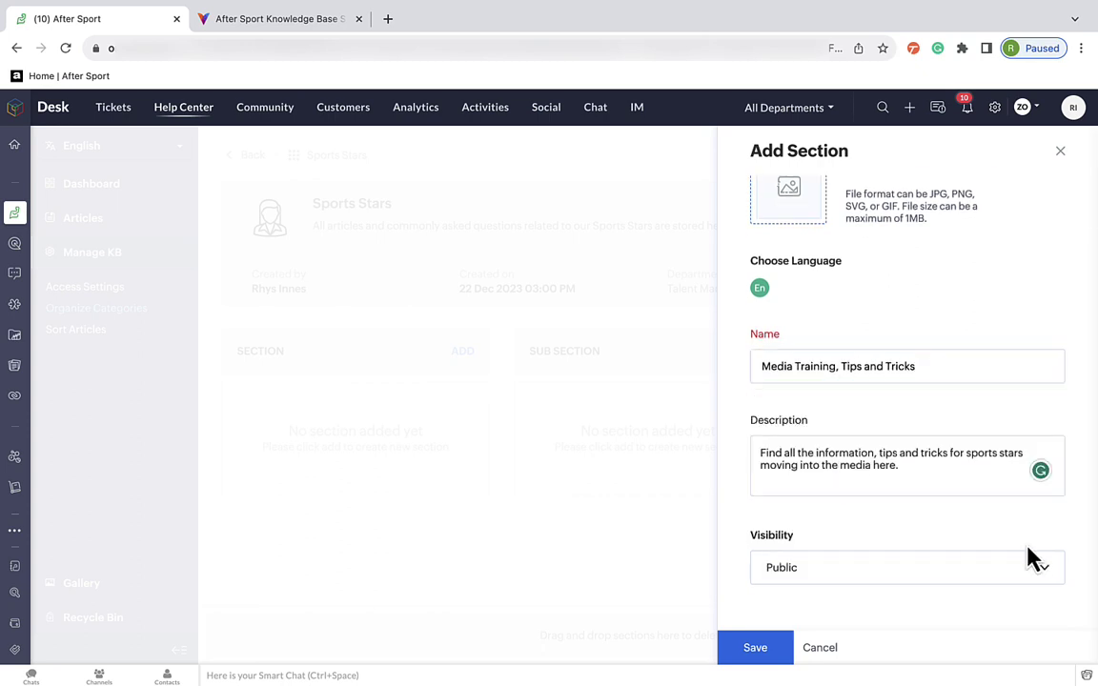
- Choose the camera icon from the Media set as the section's display picture and save the section
scroll(1030, 553, up, 1)
click(901, 229)
click(1022, 257)
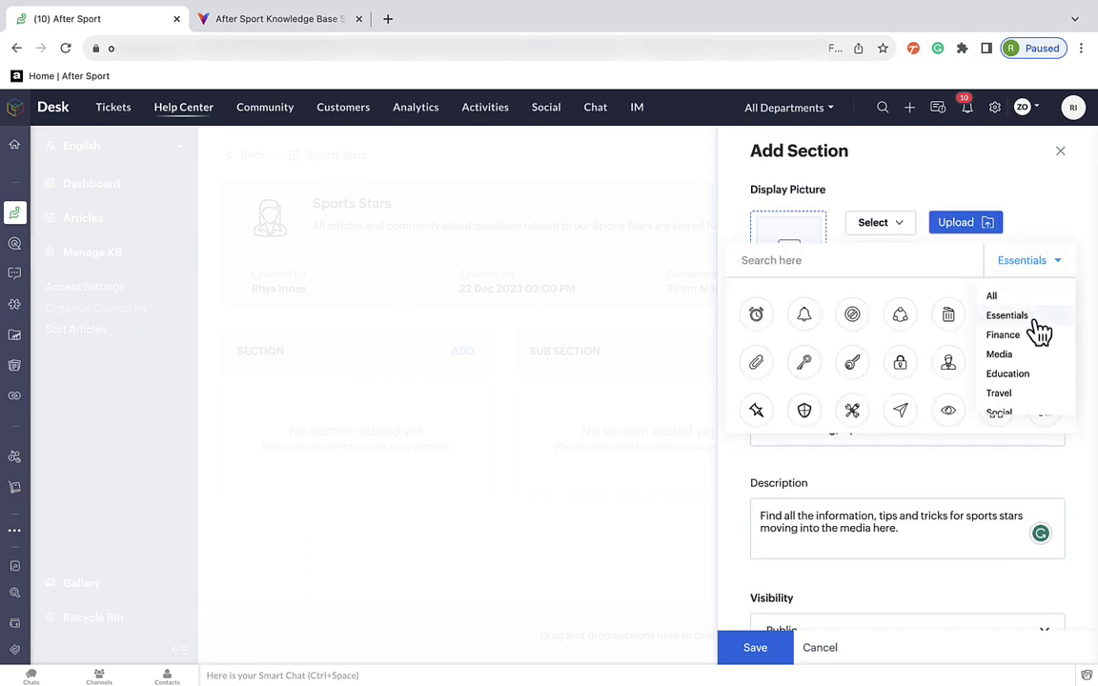
click(1022, 355)
click(756, 313)
scroll(1067, 360, down, 1)
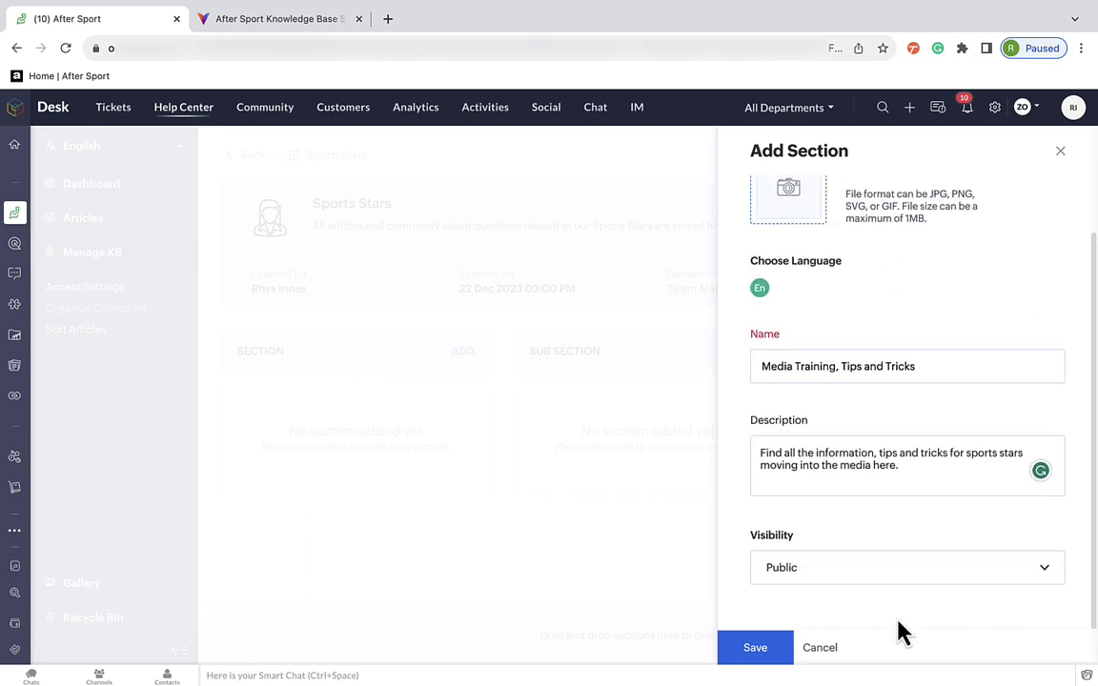
click(758, 652)
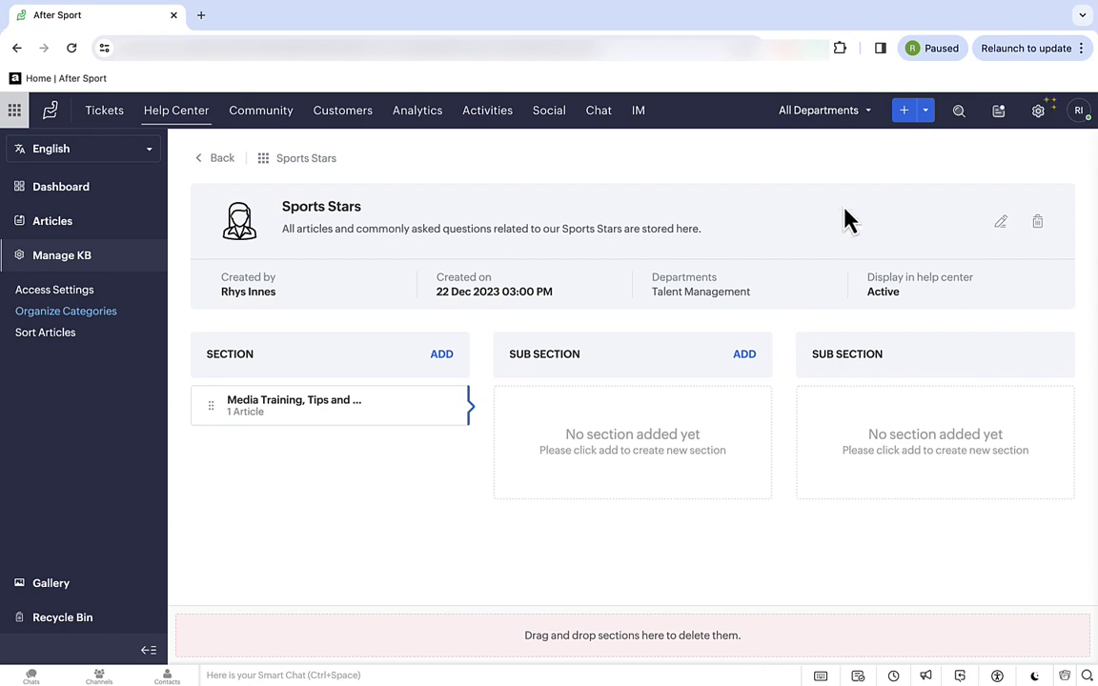
- Create the article "How to get your words out on national TV" in Sports Stars' Media Training, Tips and Tricks section and import its body text
click(928, 114)
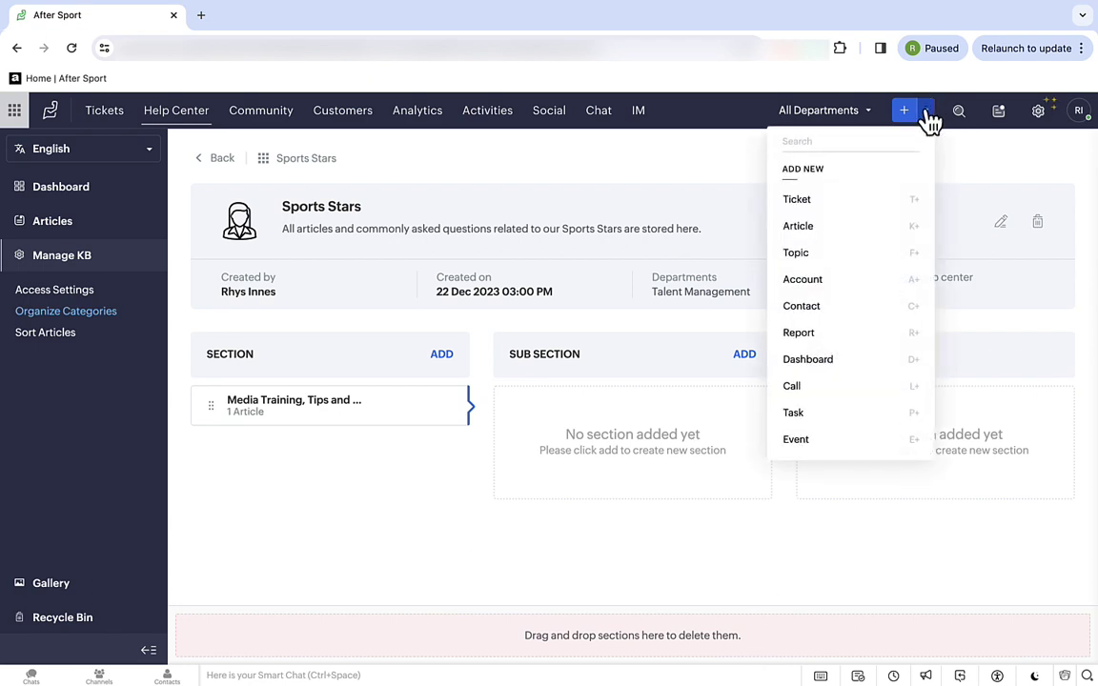
click(799, 226)
click(89, 210)
text(How to get your words out on National TV)
key(Tab)
click(611, 157)
click(668, 223)
double_click(488, 467)
click(827, 539)
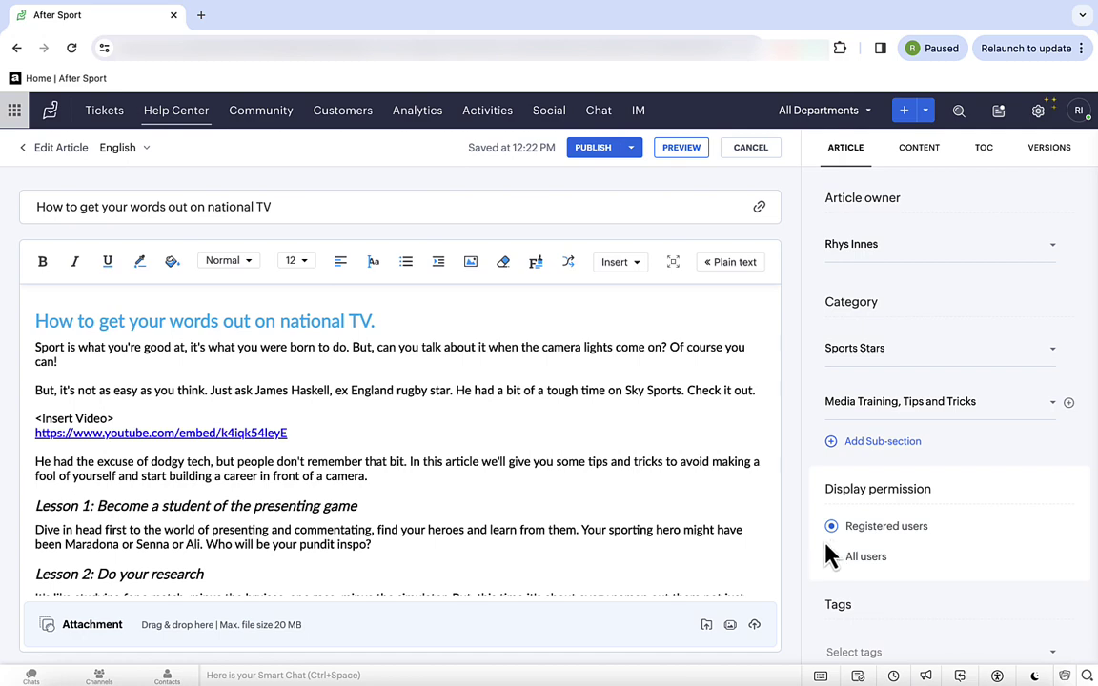
click(303, 434)
key(Return)
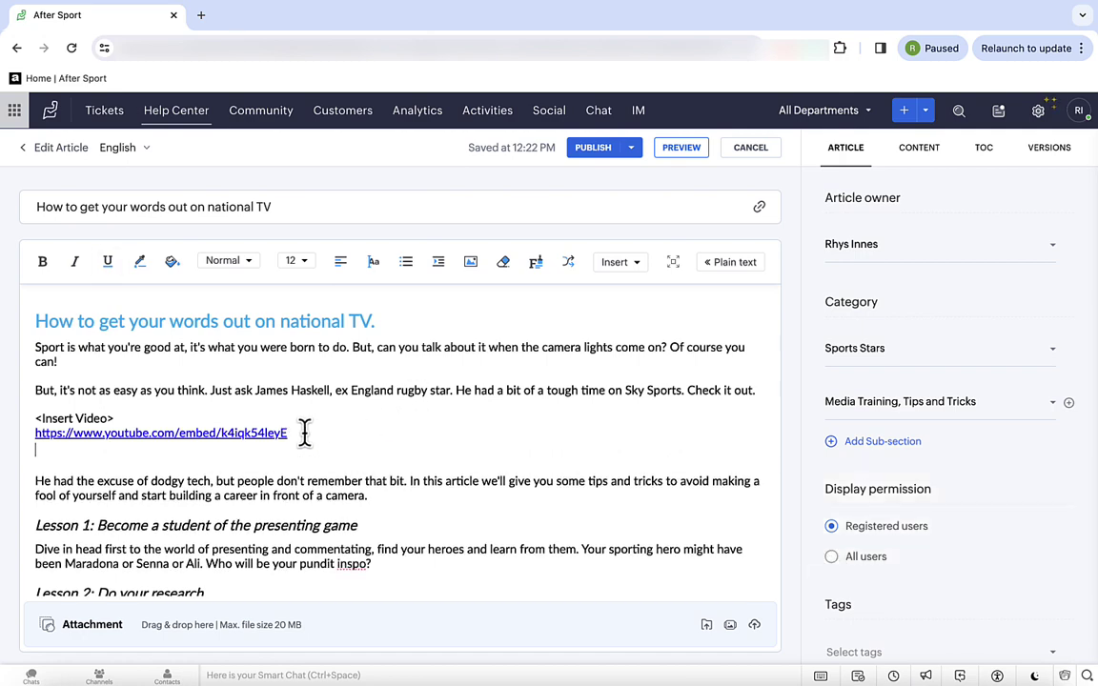
click(639, 273)
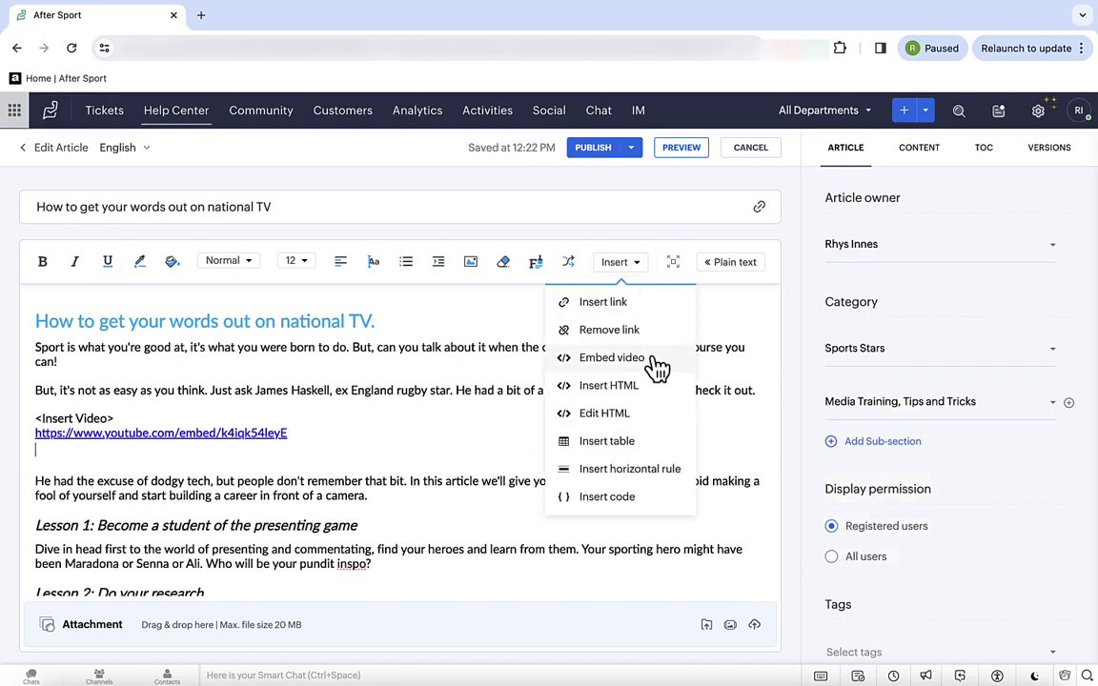
click(593, 359)
text(https://www.youtube.com/embed/k4iqk54leyE)
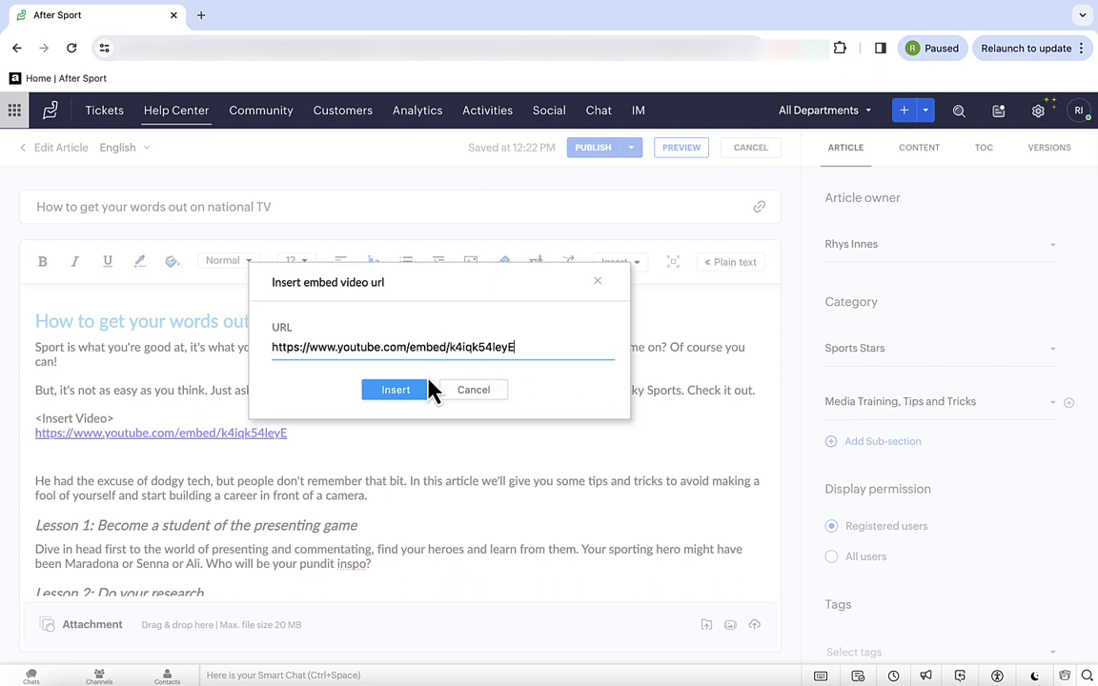
click(421, 393)
- Delete the "<Insert Video>" placeholder, the YouTube link and the leftover blank line above the embedded video
drag(289, 434, 38, 412)
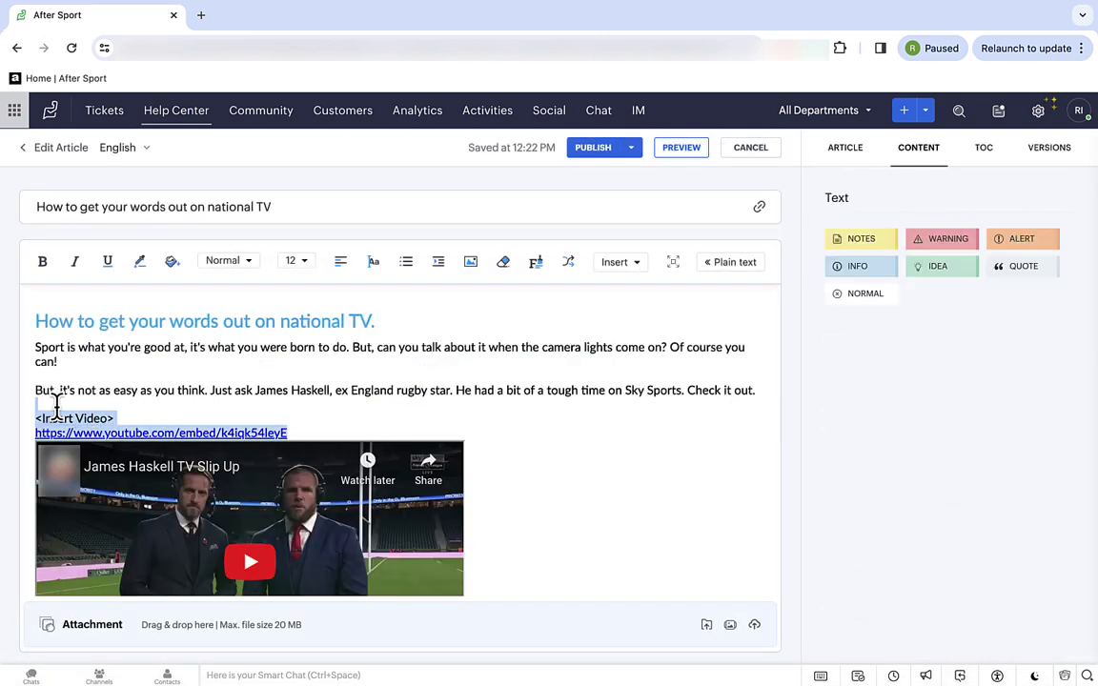
key(BackSpace)
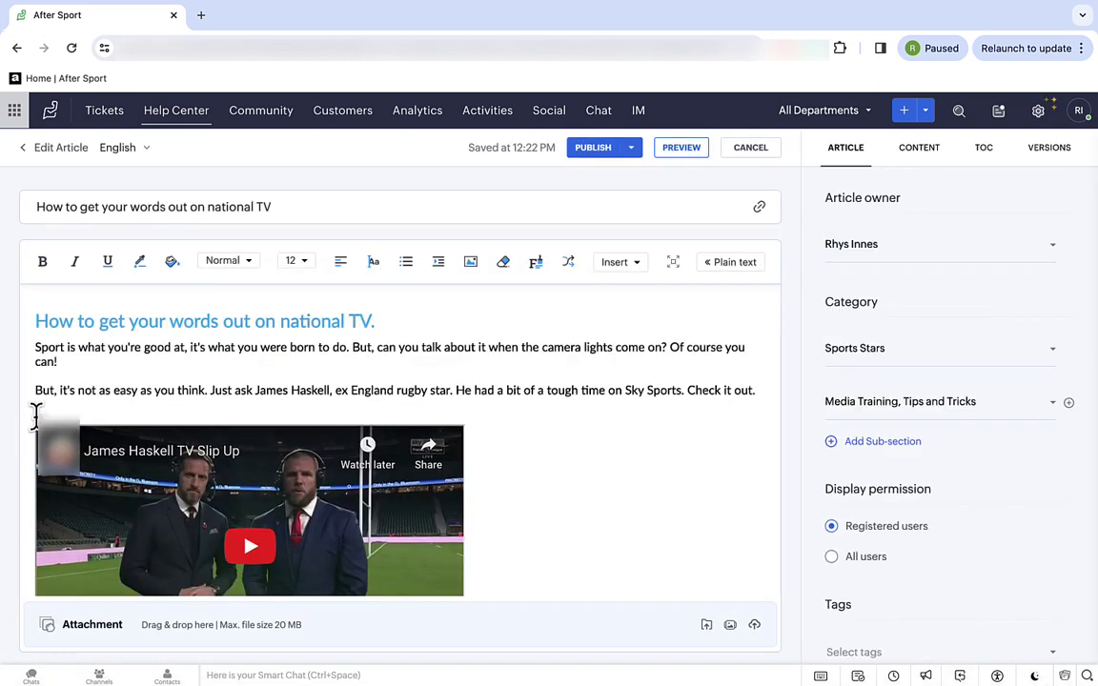
key(BackSpace)
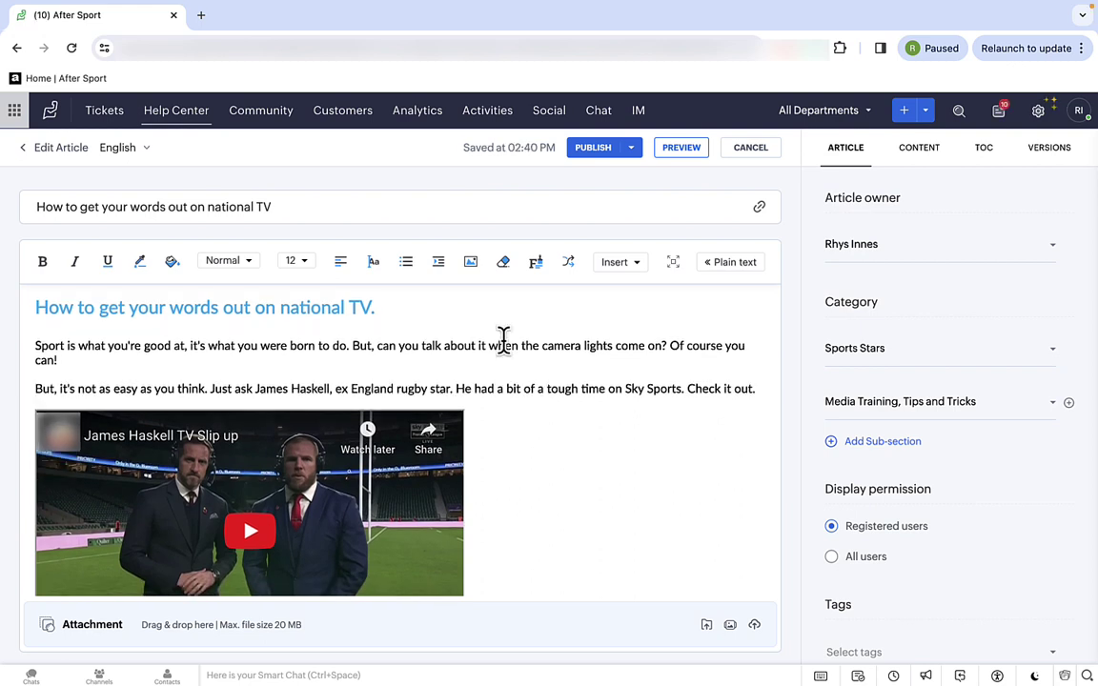
- Set the national TV article's display permission to All users and add the tags "tv" and "media"
scroll(919, 283, down, 3)
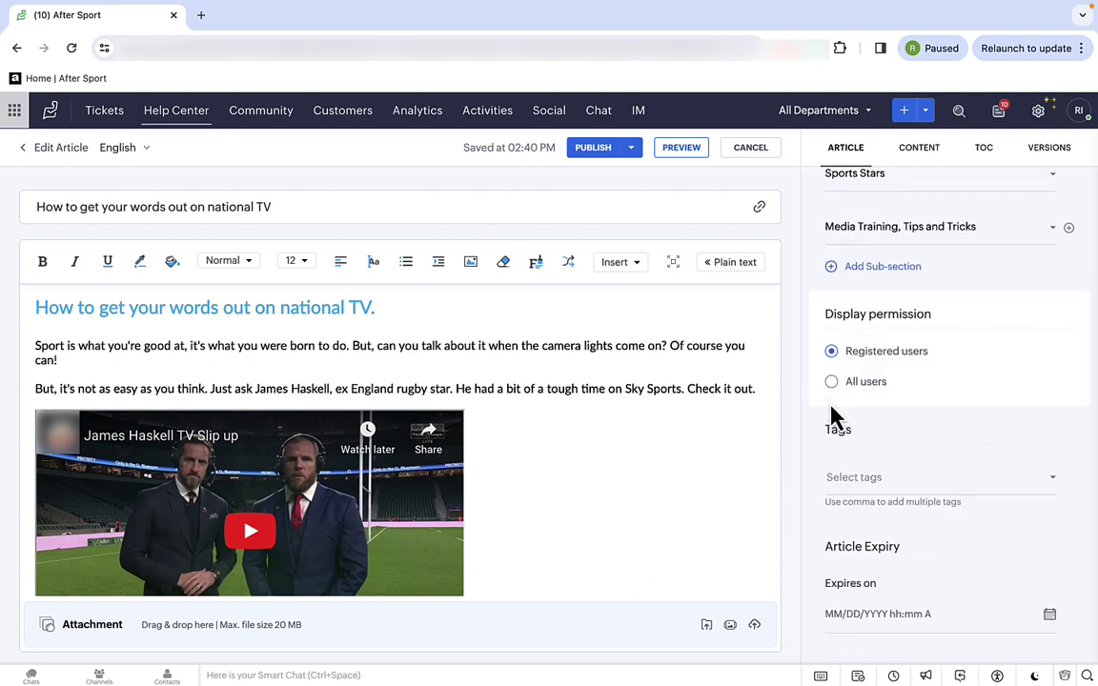
click(840, 381)
click(867, 475)
text(tv)
key(Return)
text(media)
key(Return)
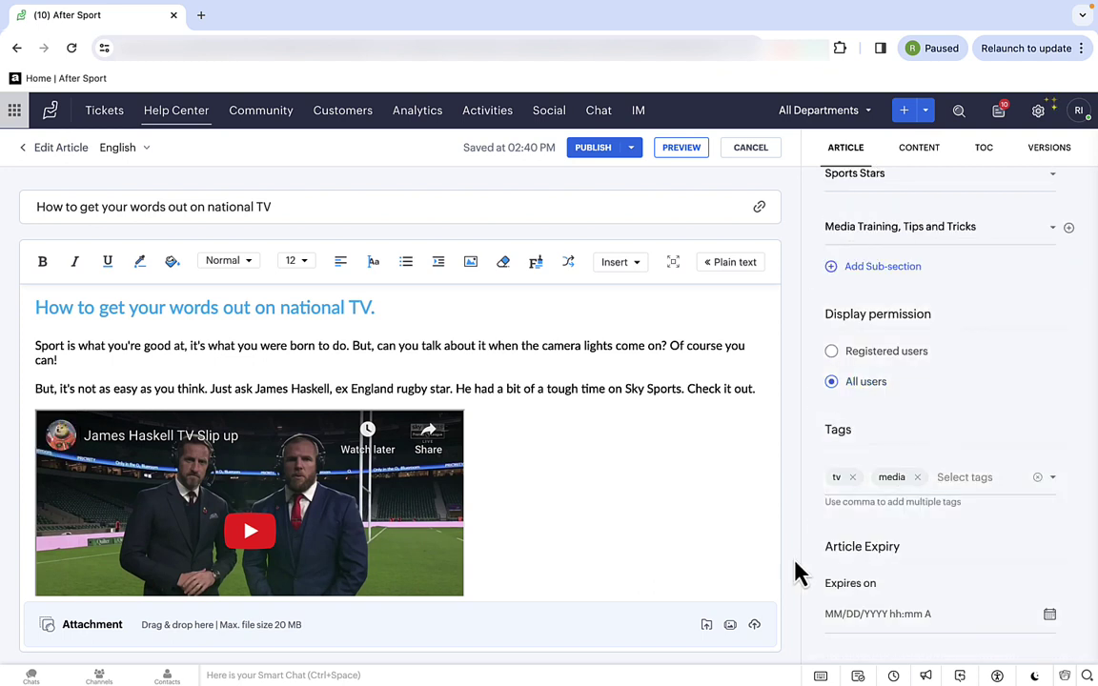
- Enter "How to get your words out on National TV" as the article's SEO title
scroll(797, 566, down, 5)
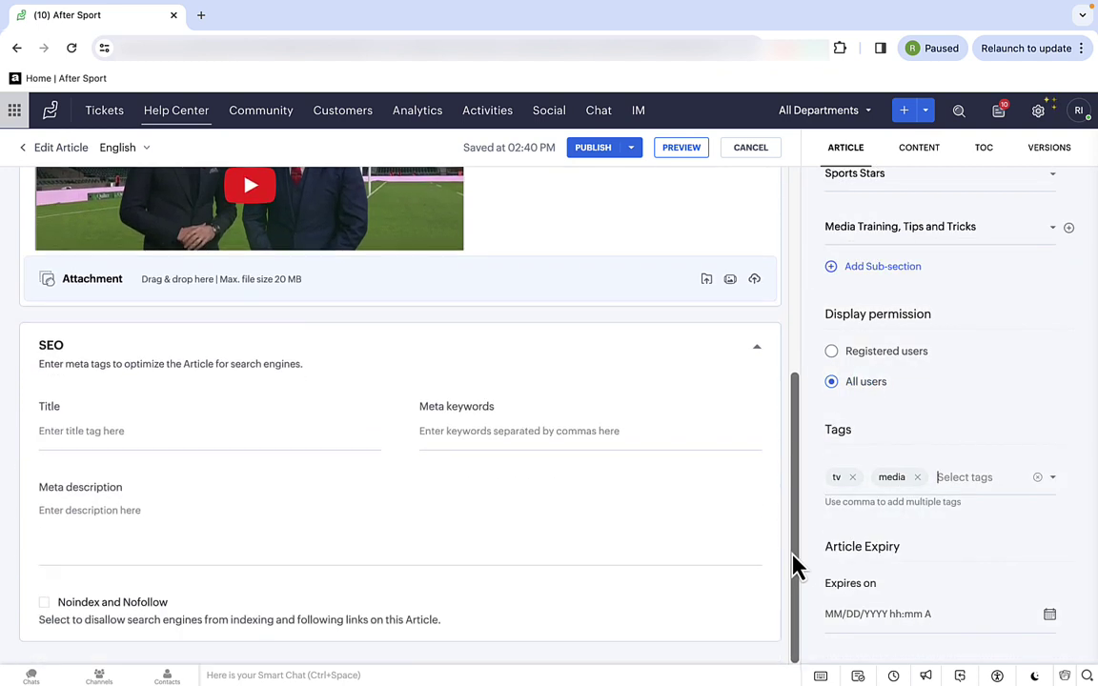
click(148, 436)
text(How to get your words)
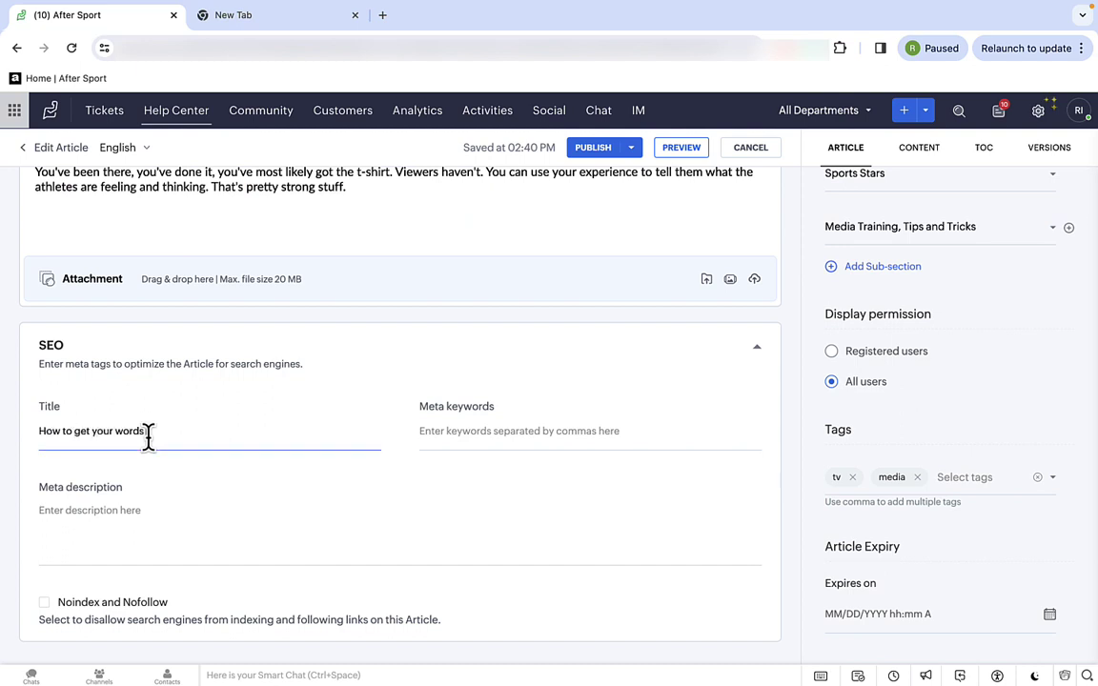
text( out on National TV)
- Enter the meta description "Learn how to progress your career in sports TV broadcasting and presenting with these four top tips." and meta keywords "TV presenting, Broadcasting"
click(242, 563)
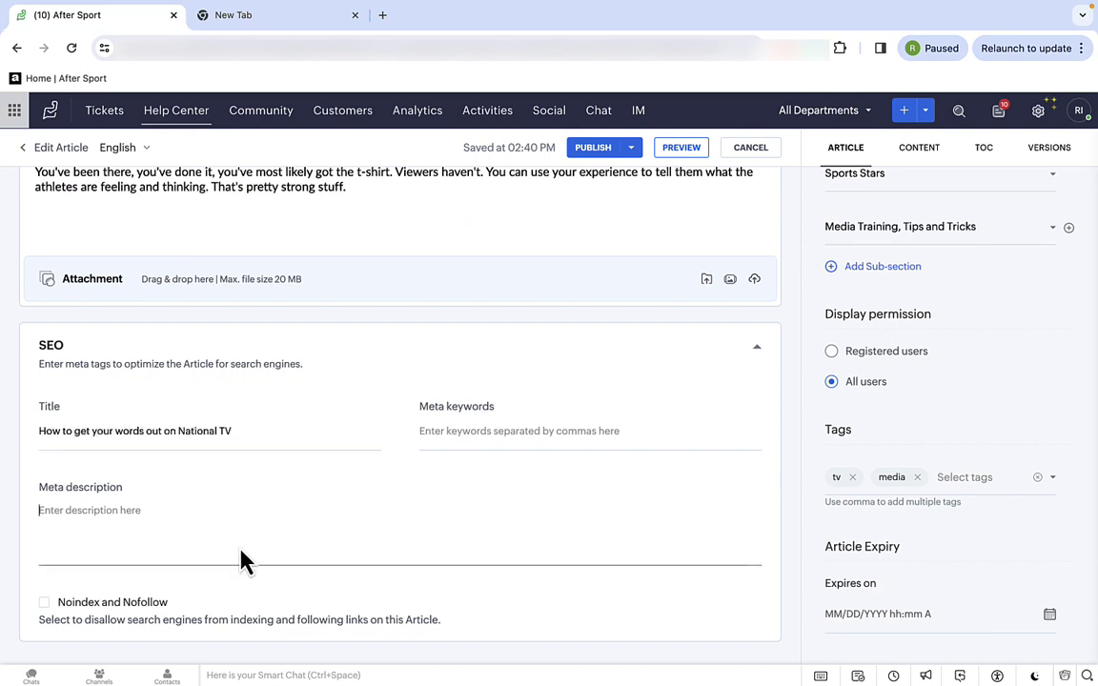
text(Learn how to progress your career in sports TV broadcasting and presenting with these four top tips.)
click(460, 438)
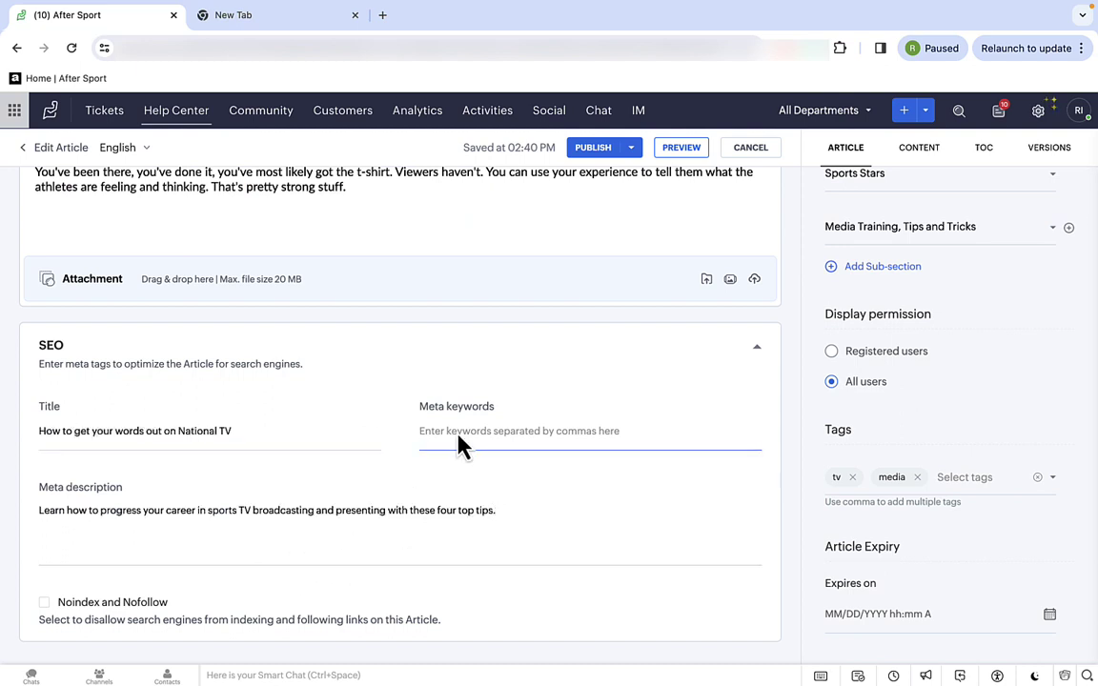
text(TV presenting, Broadcasting,)
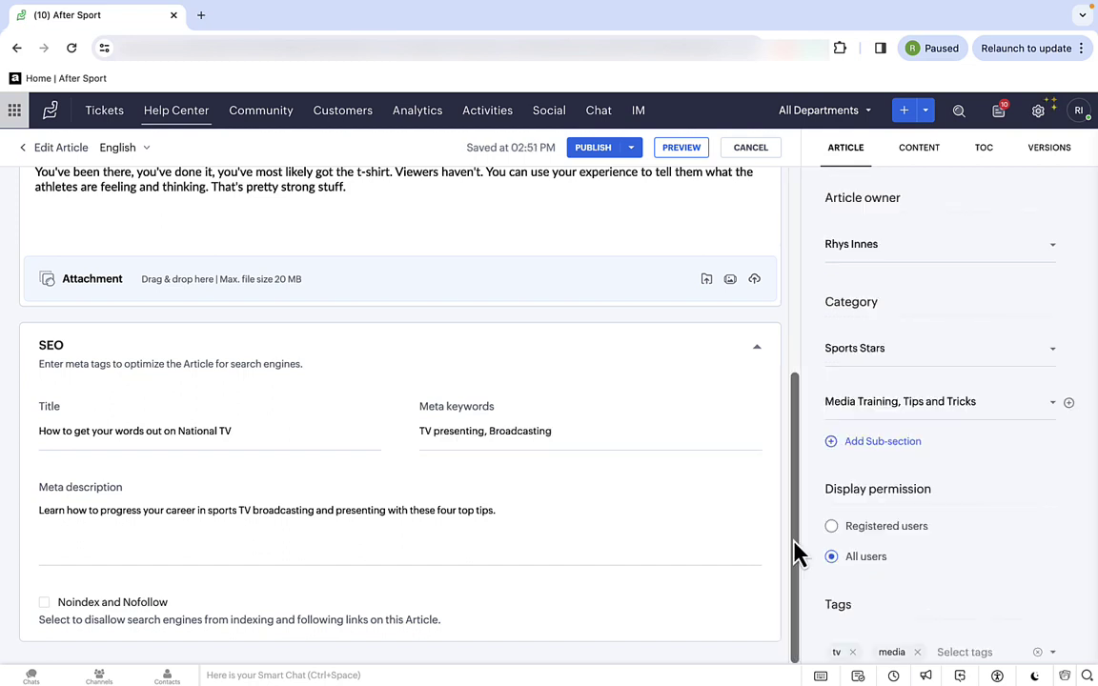
- Publish the national TV article and leave its article view
click(632, 150)
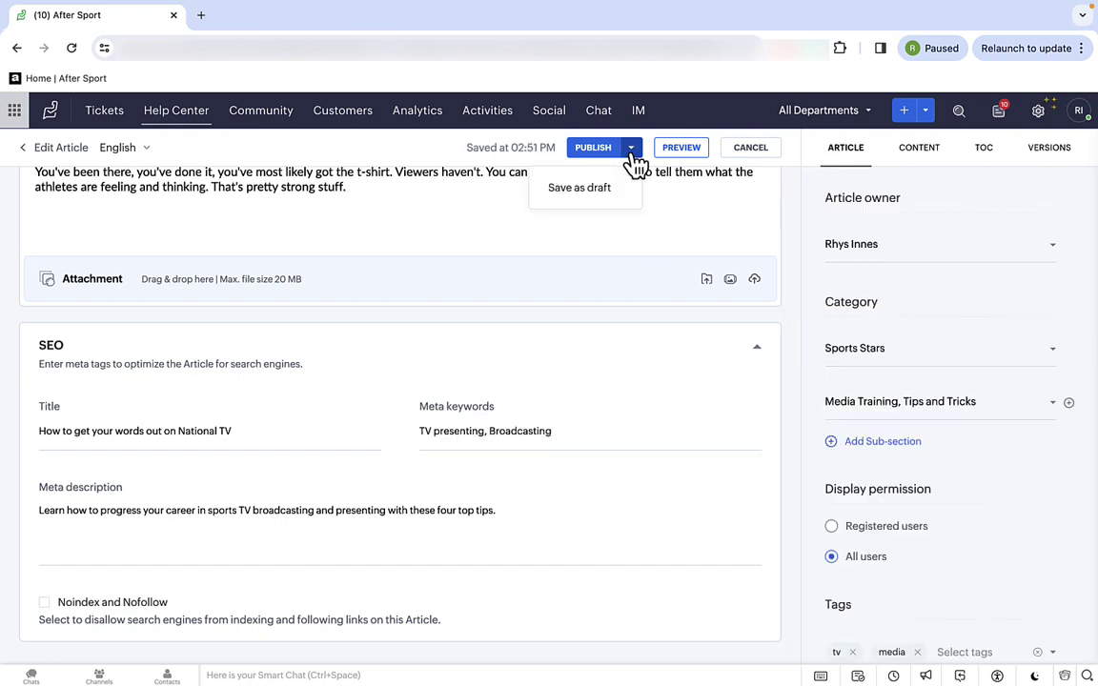
click(593, 148)
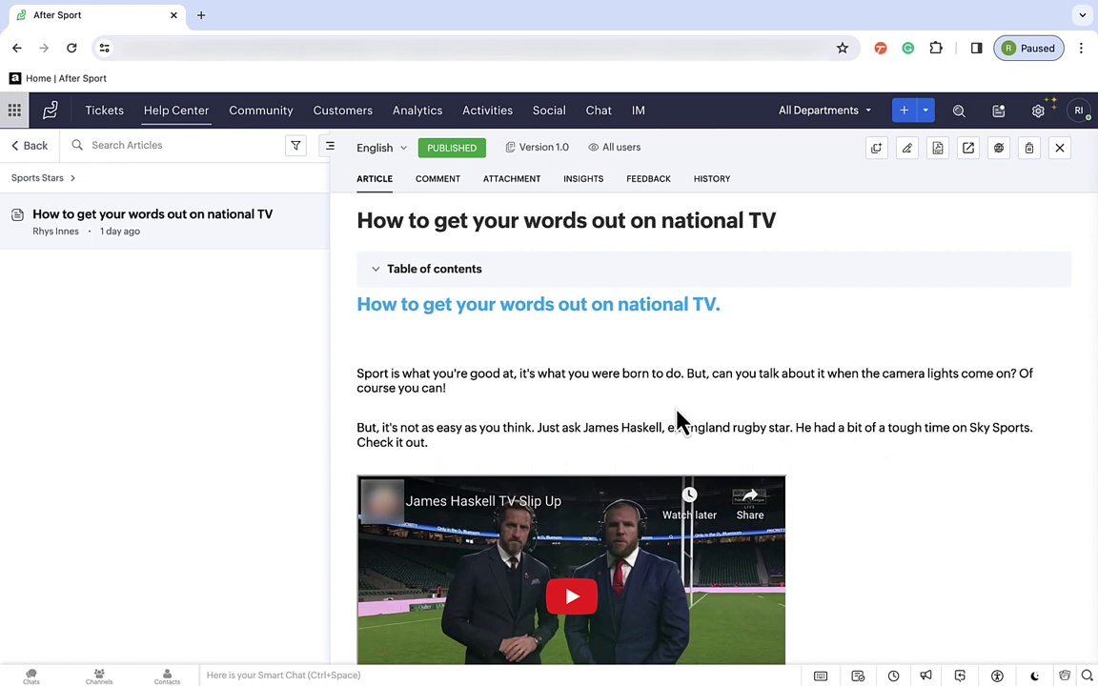
click(19, 152)
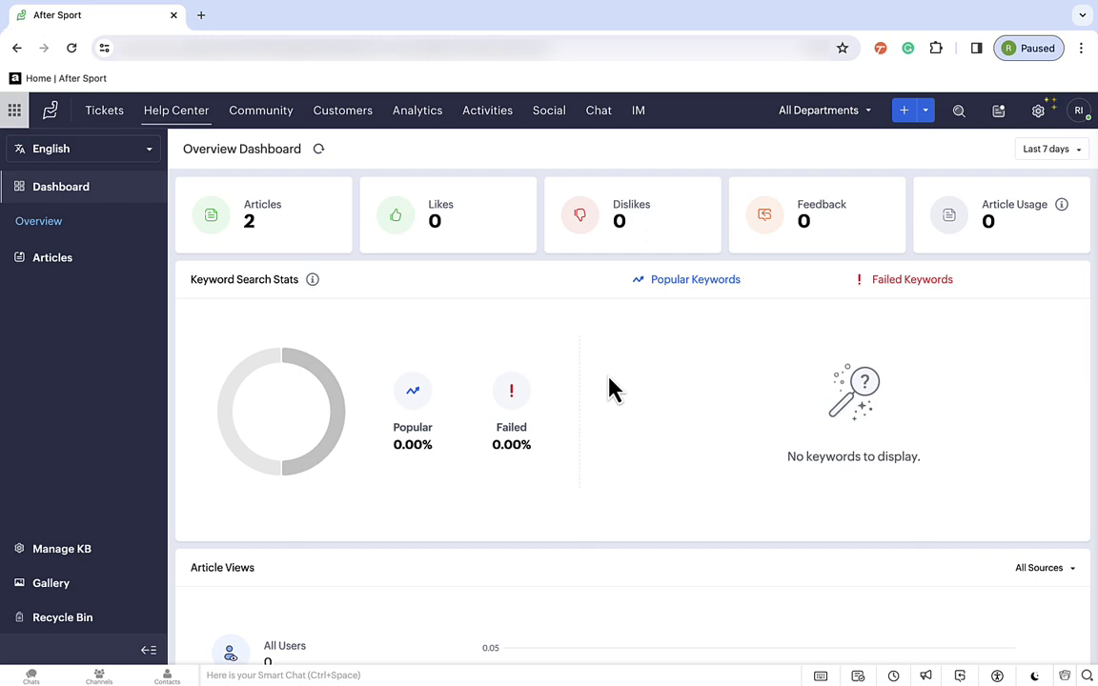
- Start a new section named "Complaints procedures" in the Products and Merchandise category
click(74, 551)
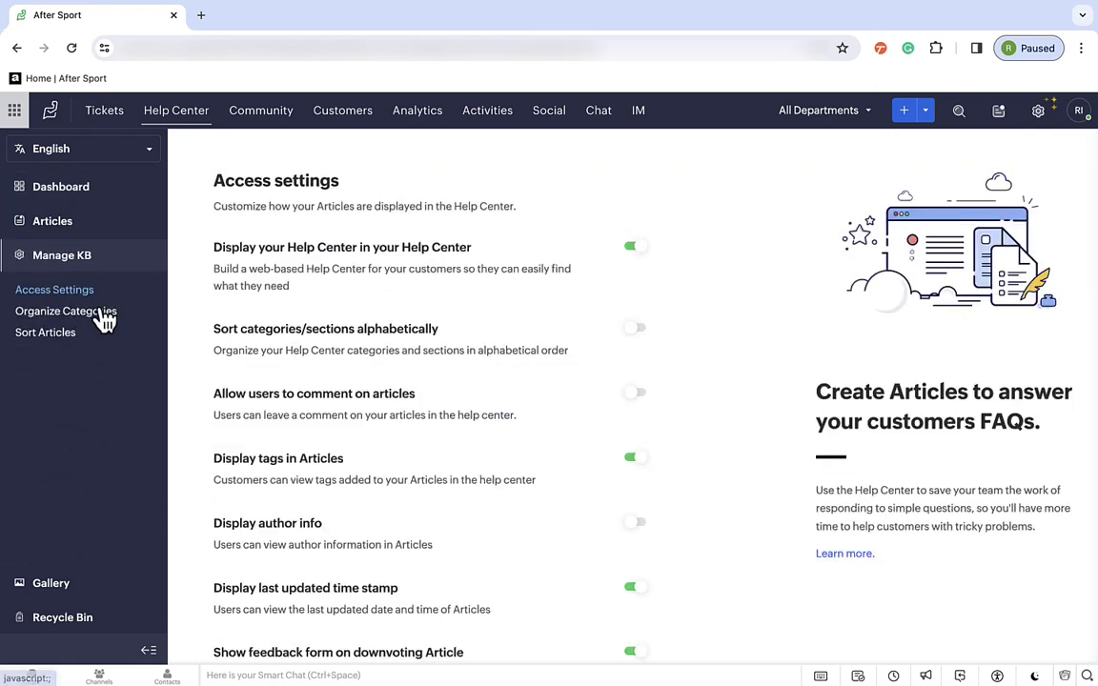
click(103, 314)
click(377, 313)
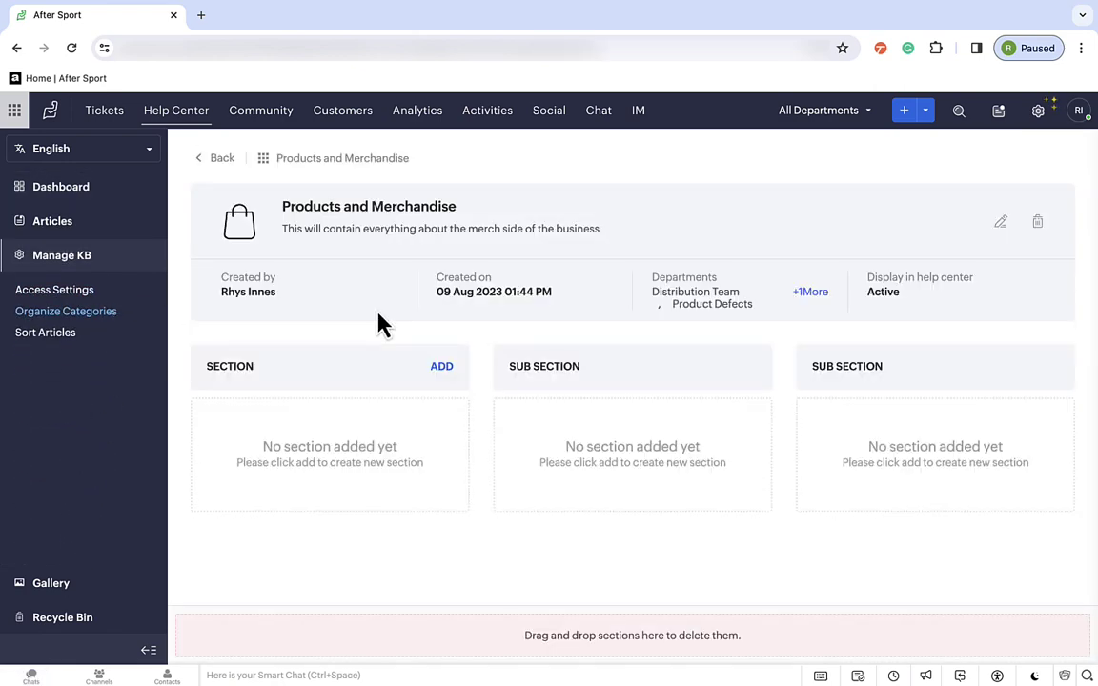
click(443, 370)
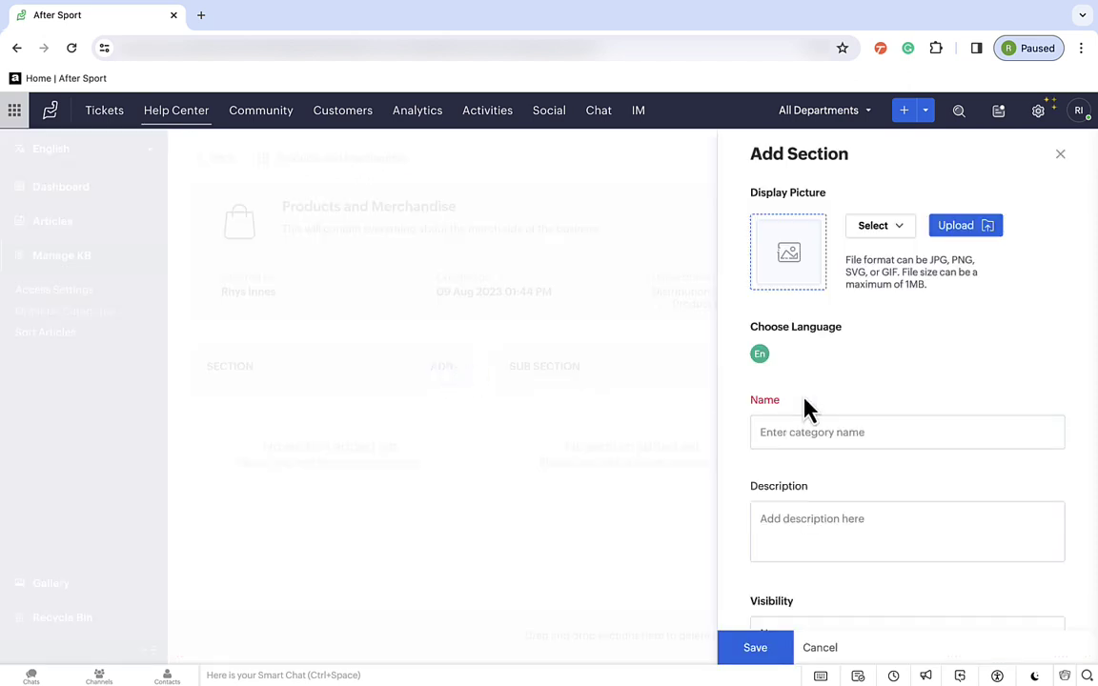
click(824, 432)
text(Complaints proce)
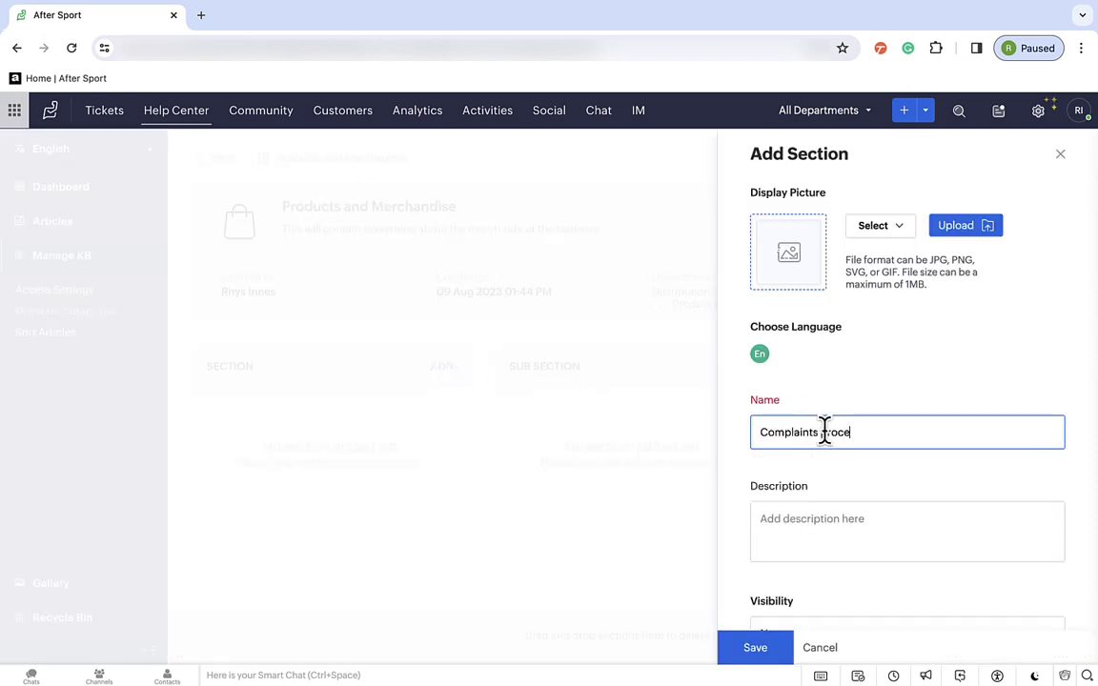
text(dures)
- Give the new section the description "All complaints procedures", set its visibility to Agents and save it
click(829, 537)
text(All)
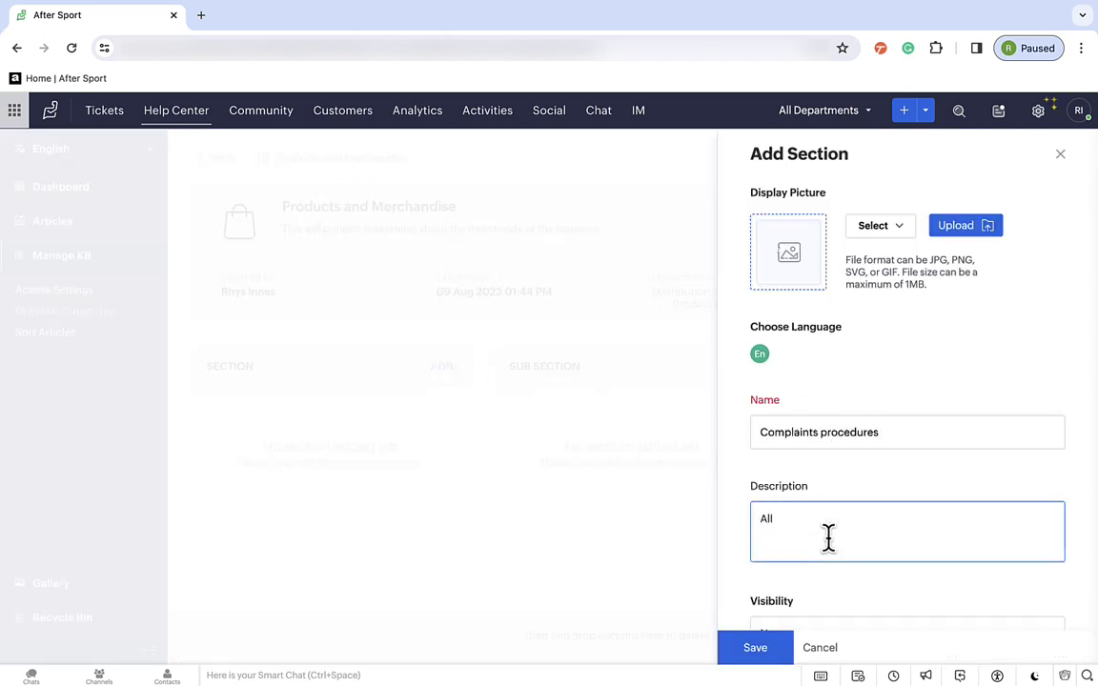
text( complaints procedures)
scroll(811, 610, down, 1)
click(816, 577)
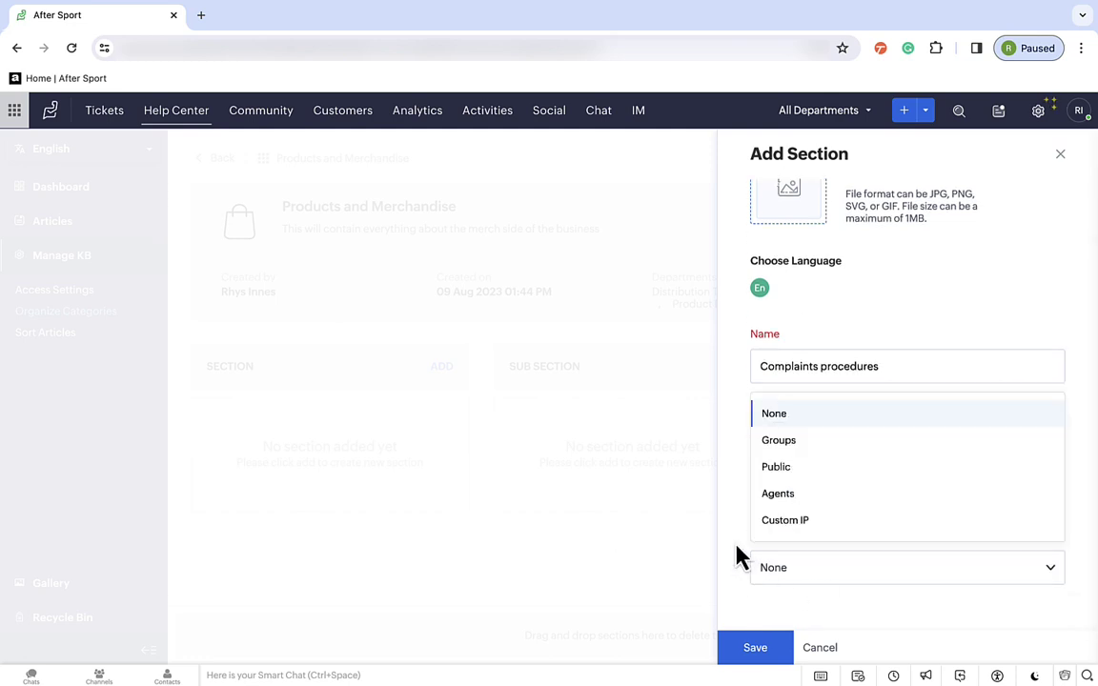
click(761, 493)
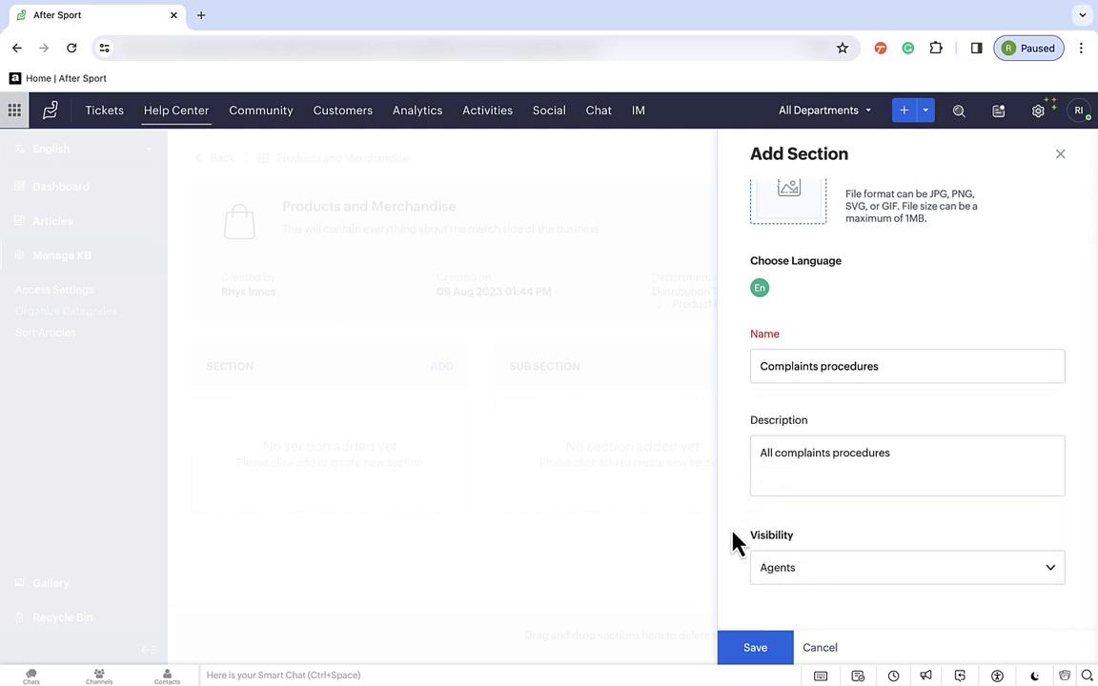
click(738, 646)
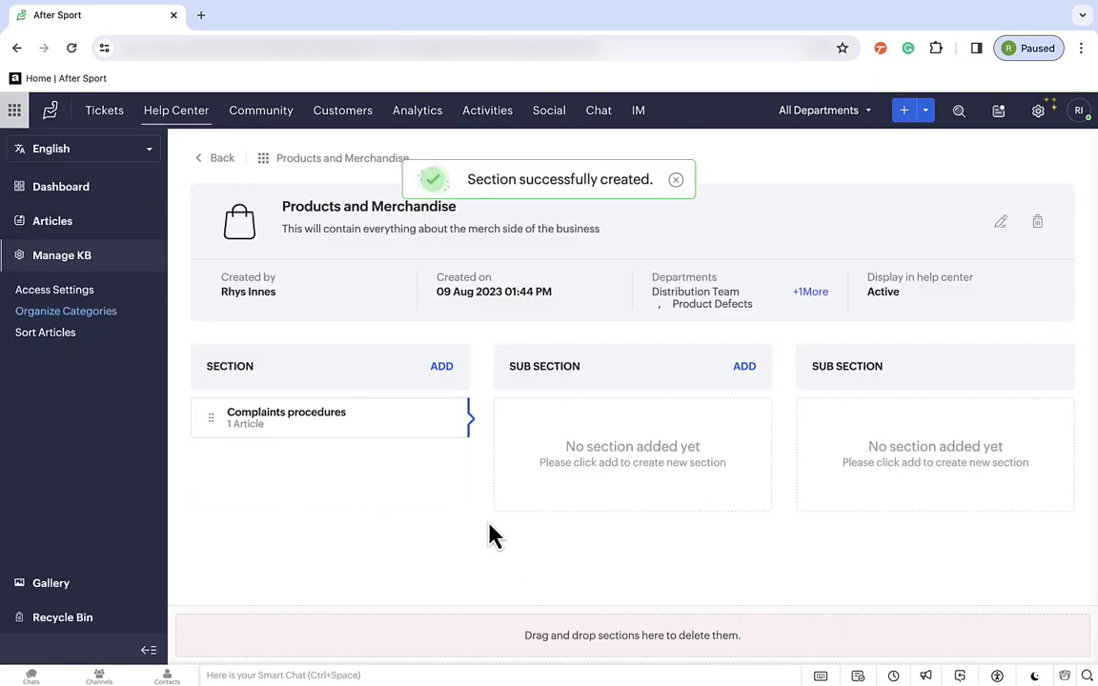
- Create a new article by importing the Product Quality Complaints Procedure document
click(901, 112)
click(611, 148)
click(625, 227)
double_click(482, 420)
click(742, 540)
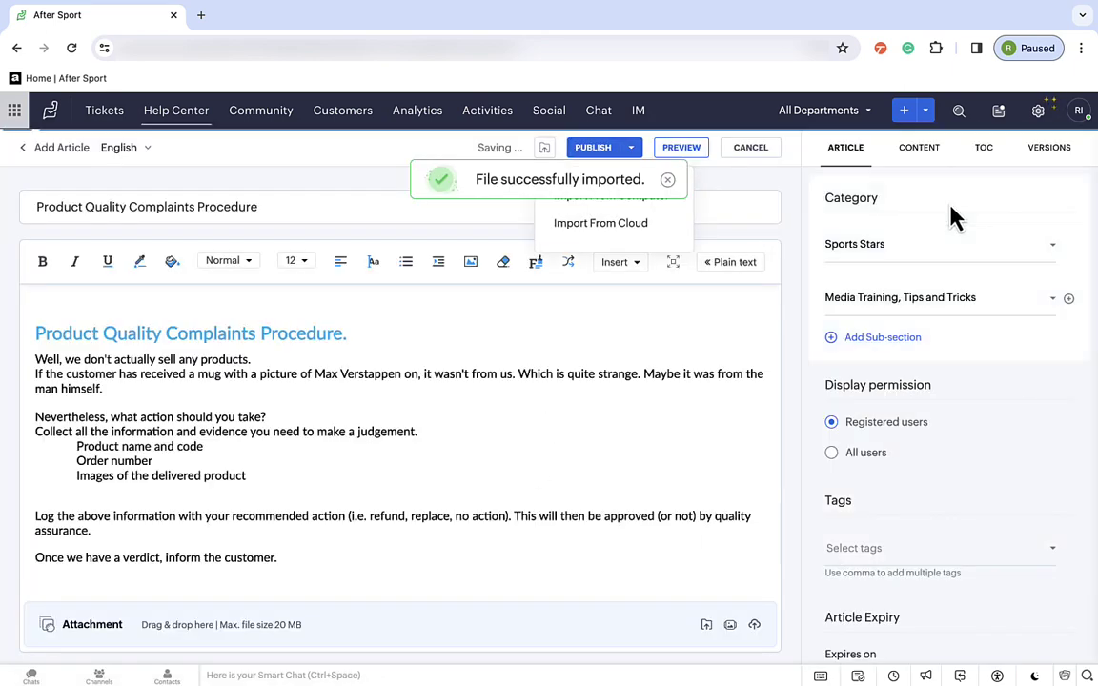
- Assign the article to the Complaints procedures section of Products and Merchandise with the Agents only display permission
click(1030, 351)
click(1000, 414)
scroll(796, 529, down, 1)
click(831, 527)
scroll(836, 540, down, 2)
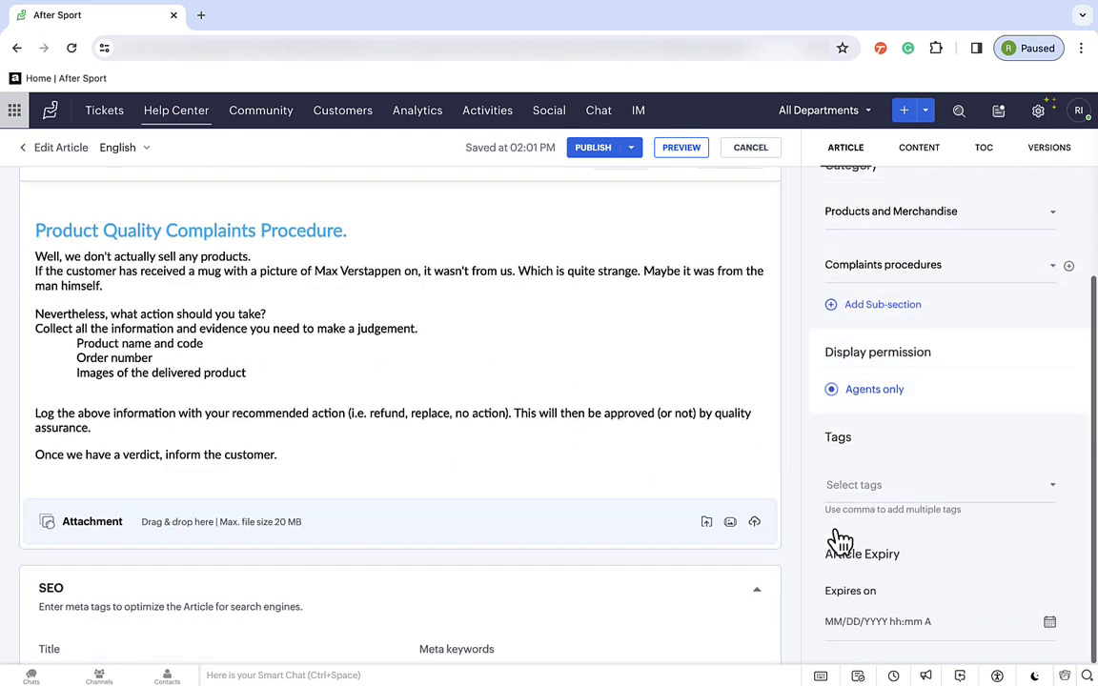
- Add the tags "internal", "complaints" and "procedure" to the article
click(840, 485)
text(internal)
key(Return)
text(complaints)
key(Return)
text(procedure)
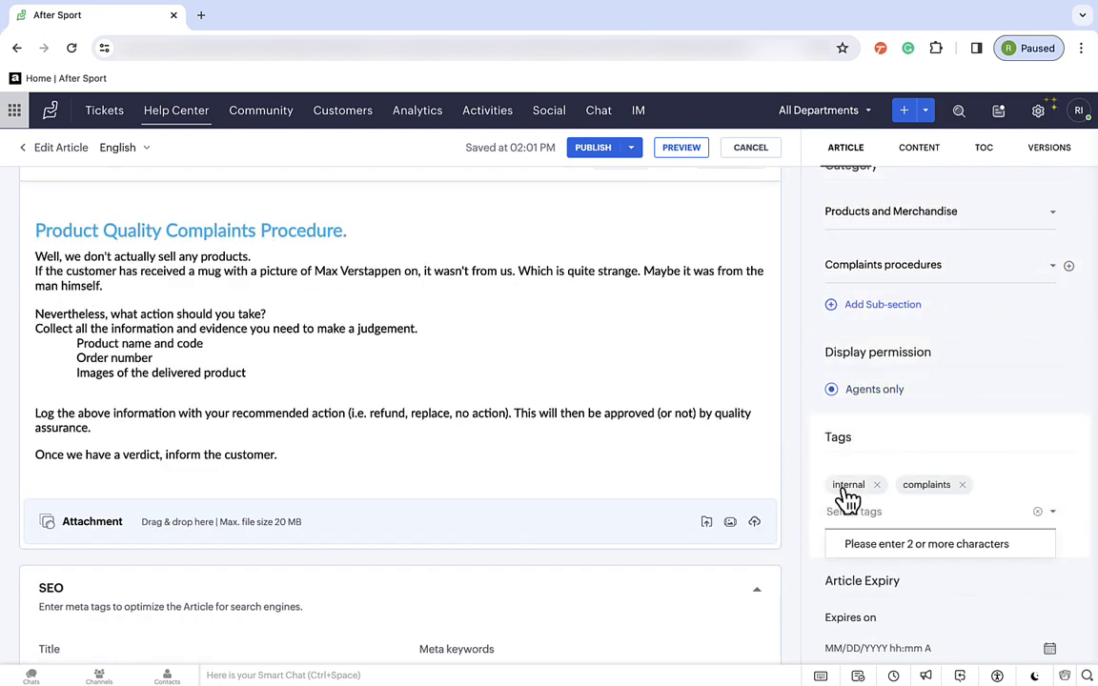
key(Return)
- Publish the Product Quality Complaints Procedure article
scroll(795, 603, down, 1)
scroll(794, 605, up, 2)
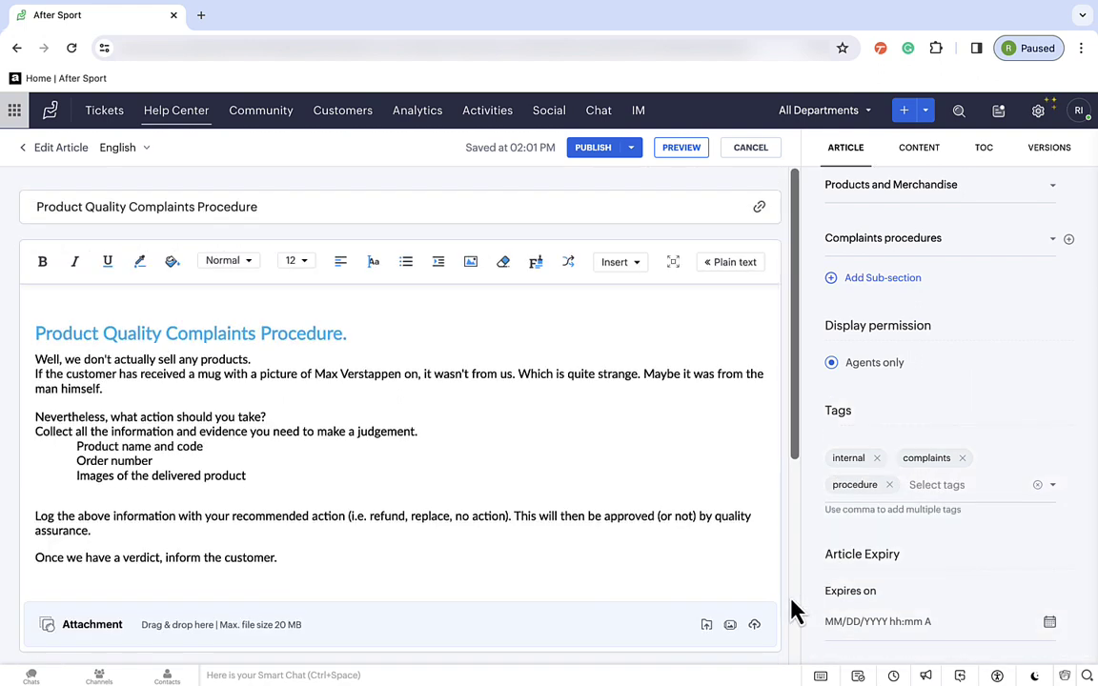
click(593, 153)
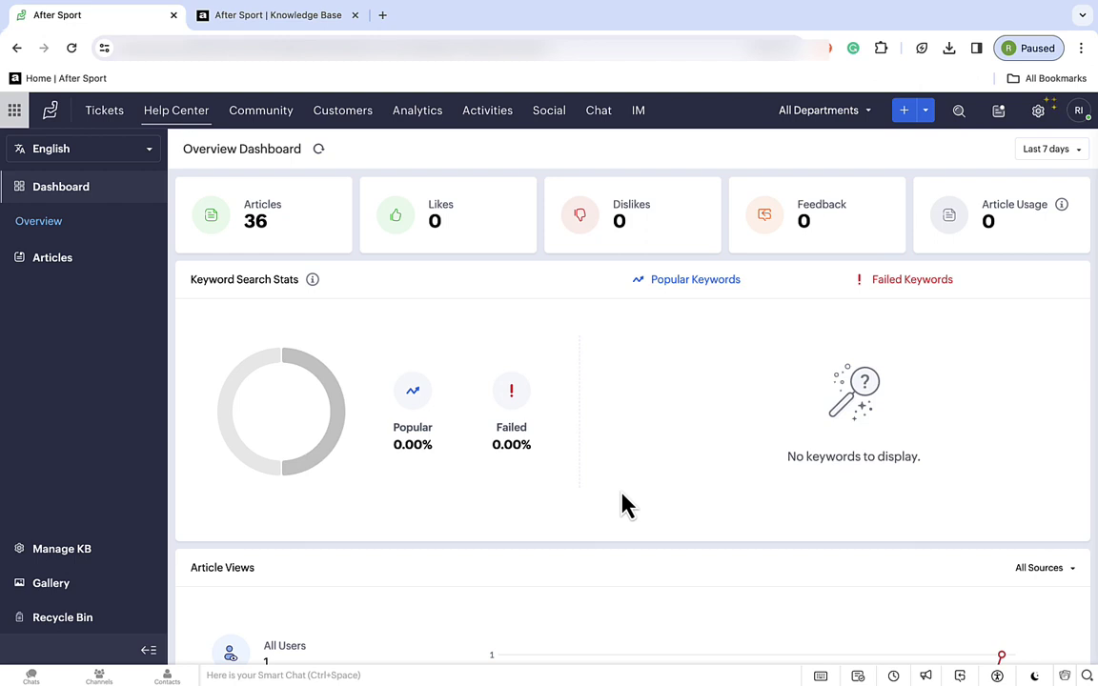
- Review the sections and sub-sections of the Sports Stars category, including Placement Opportunities and Complaints Management, and return to the category list
click(76, 550)
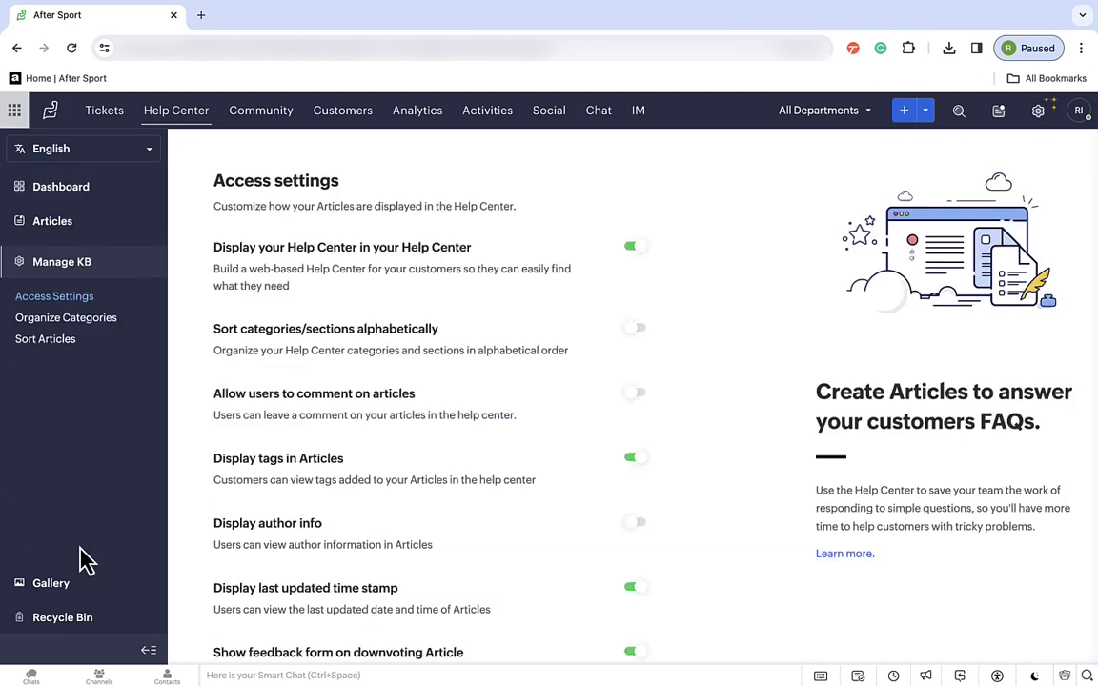
click(82, 312)
click(315, 223)
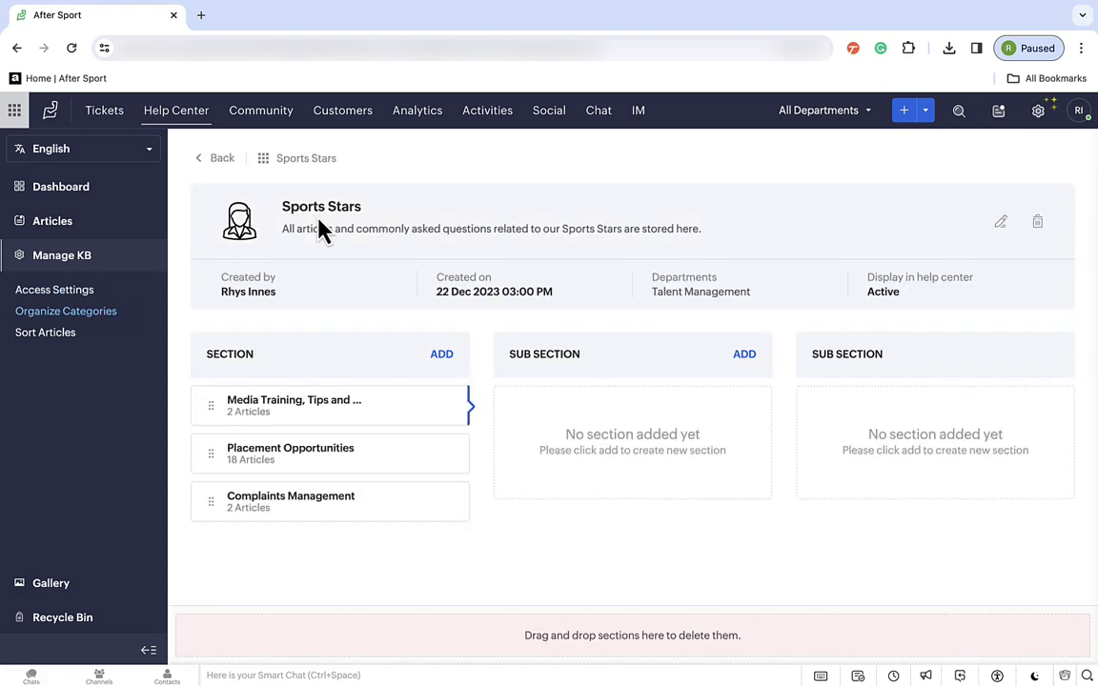
click(370, 456)
scroll(726, 499, down, 1)
scroll(667, 490, up, 1)
click(368, 505)
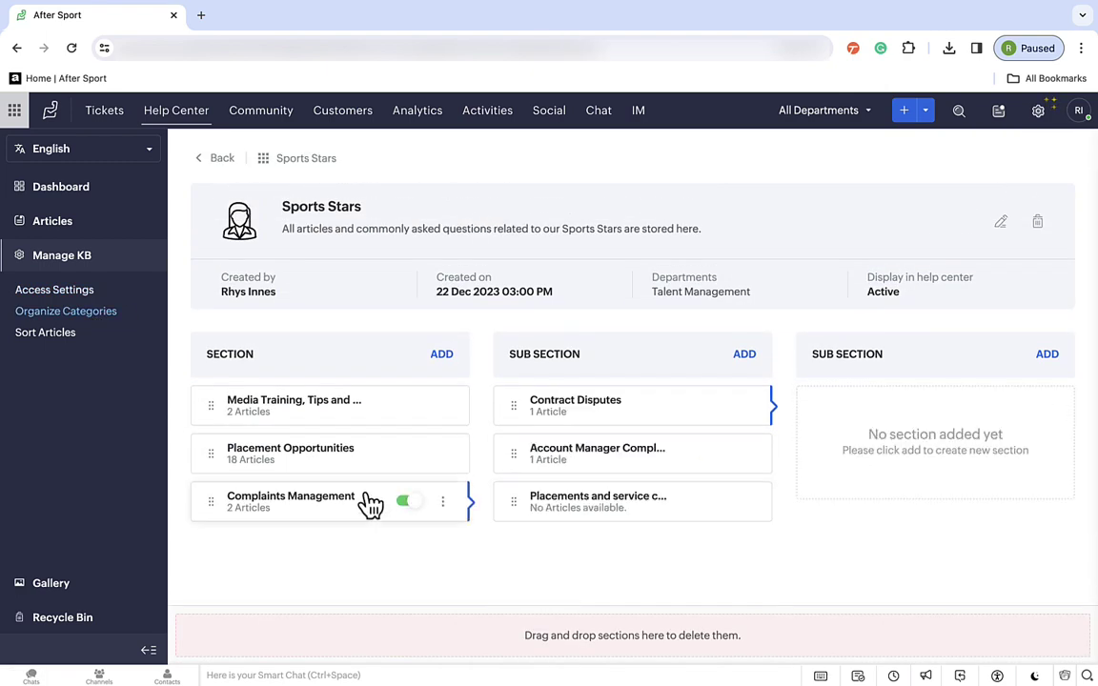
click(222, 160)
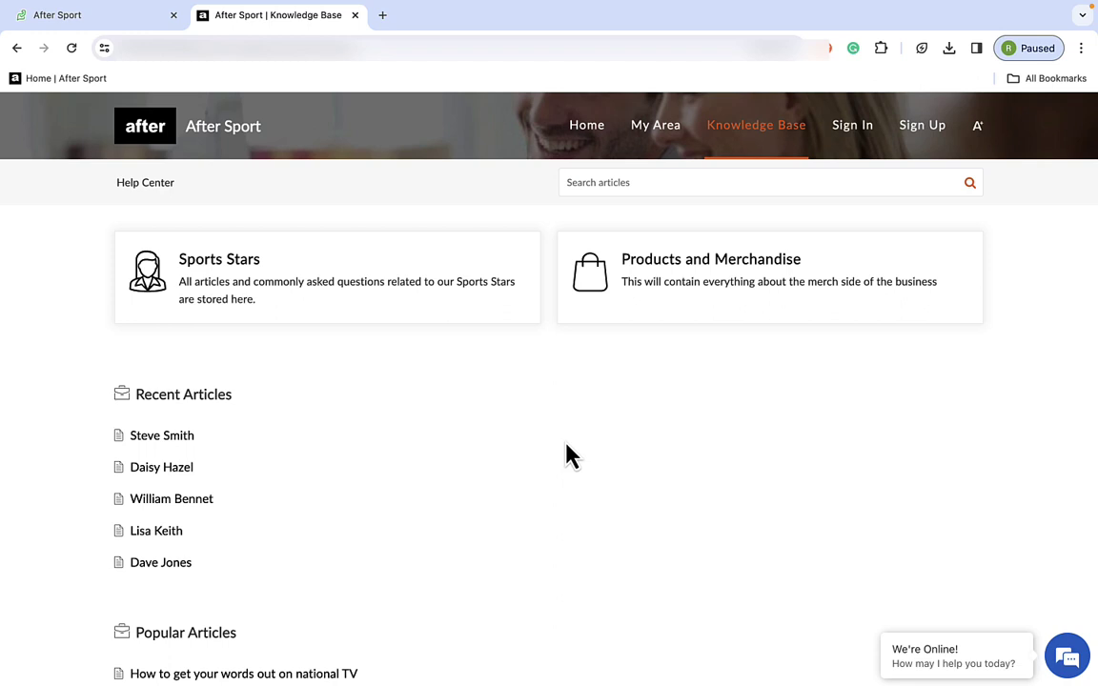
- In the public After Sport knowledge base, view the Products and Merchandise and Sports Stars categories as a signed-out visitor
click(686, 262)
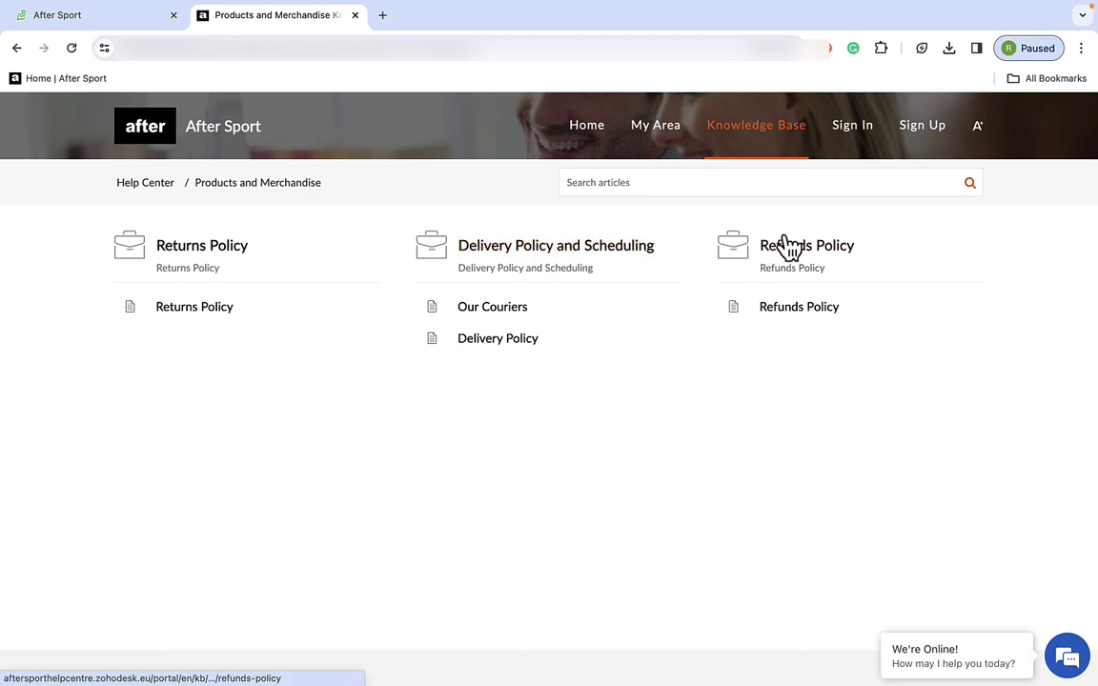
click(145, 182)
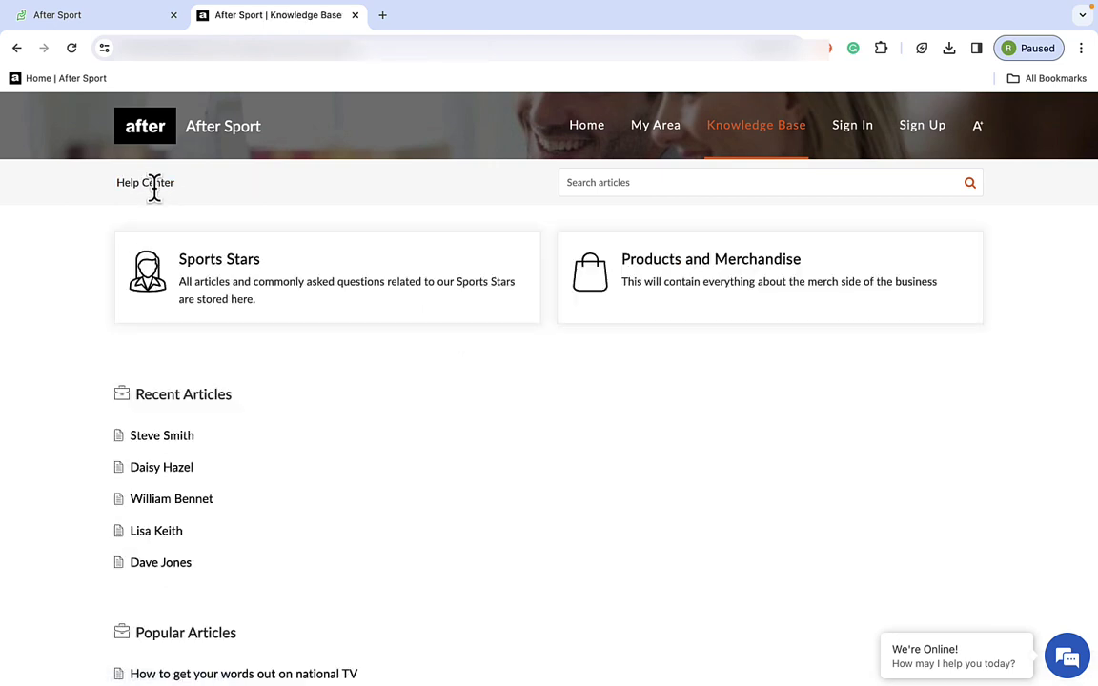
click(222, 265)
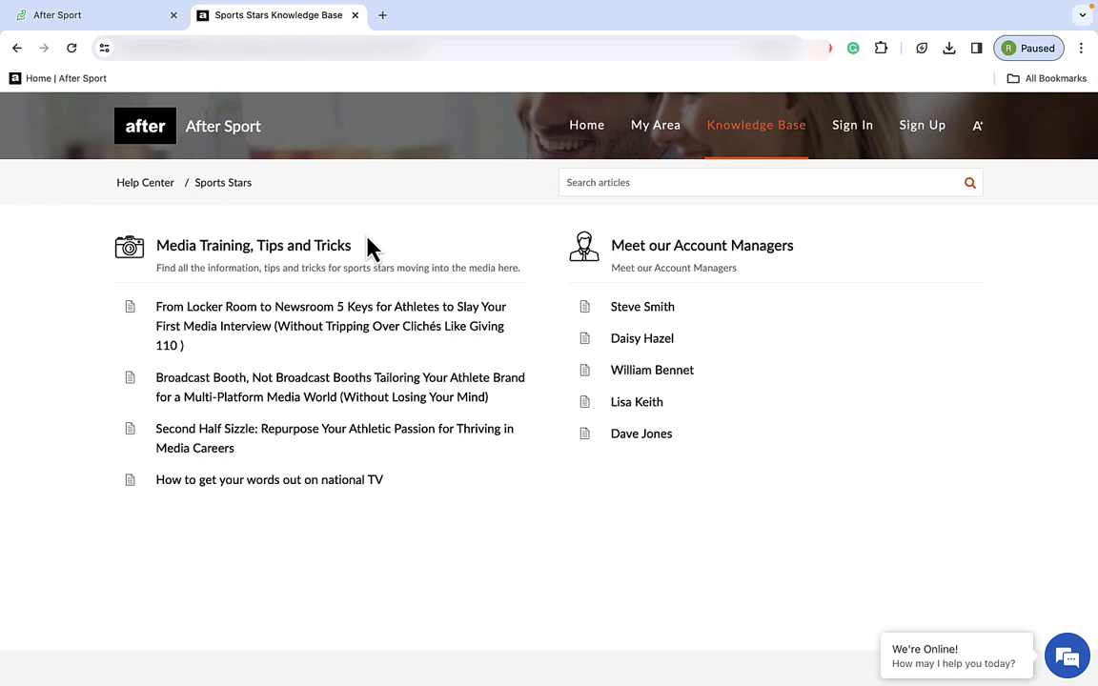
- Sign in to the customer help center and view the Sports Stars category as a registered user
click(851, 141)
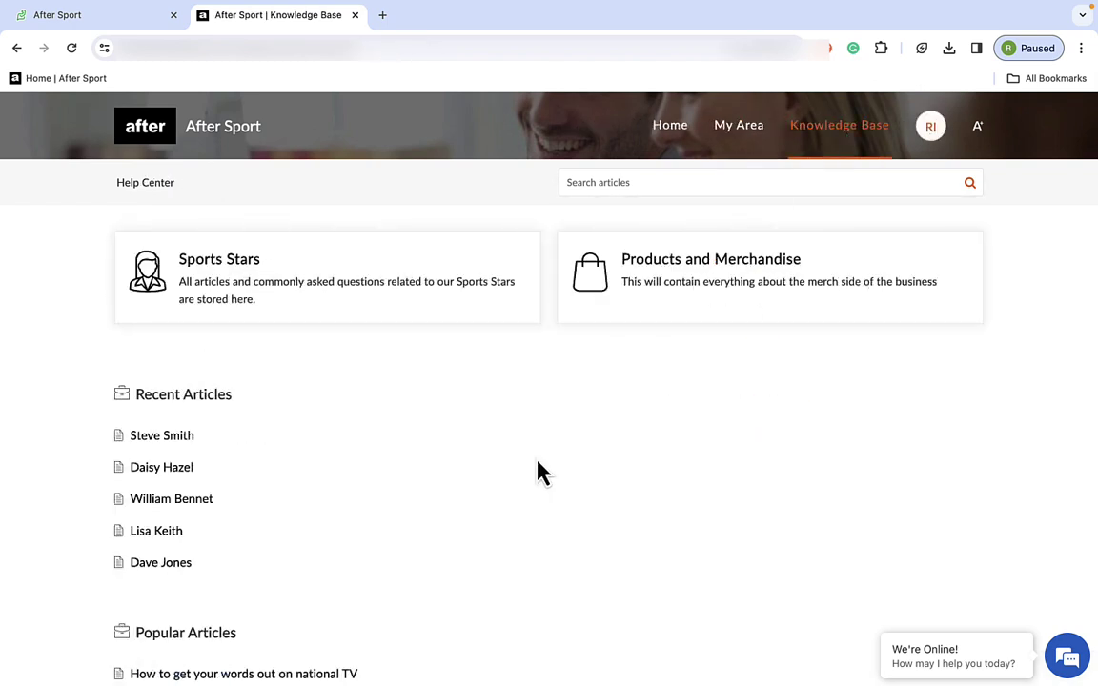
click(229, 262)
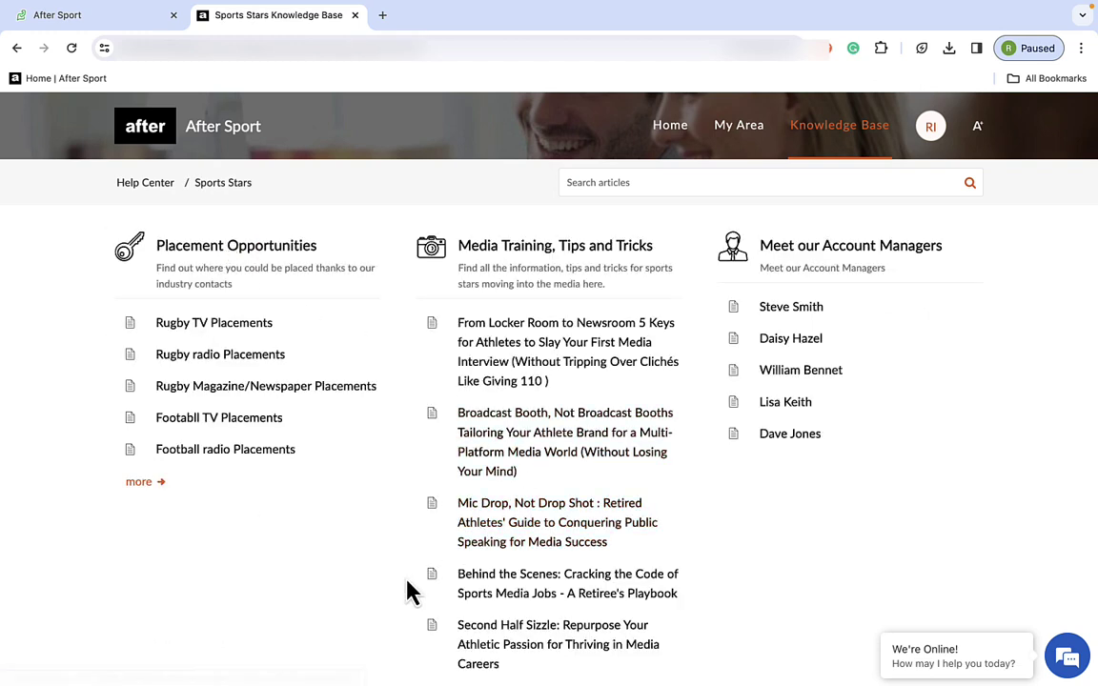